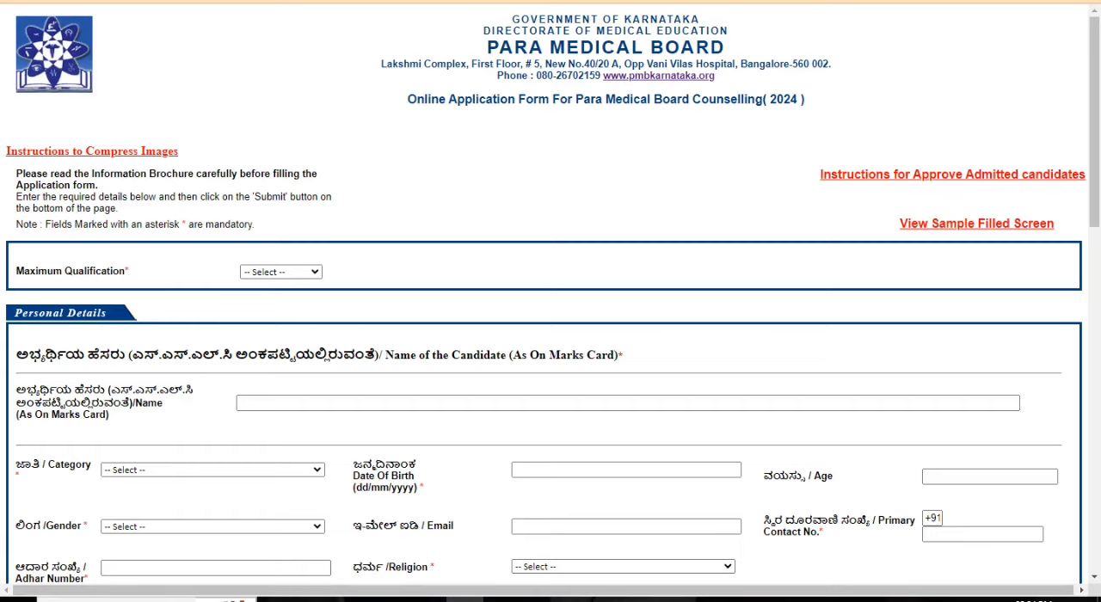
Step: Set the maximum qualification to S.S.L.C / 10
scroll(280, 272, down, 1)
click(280, 272)
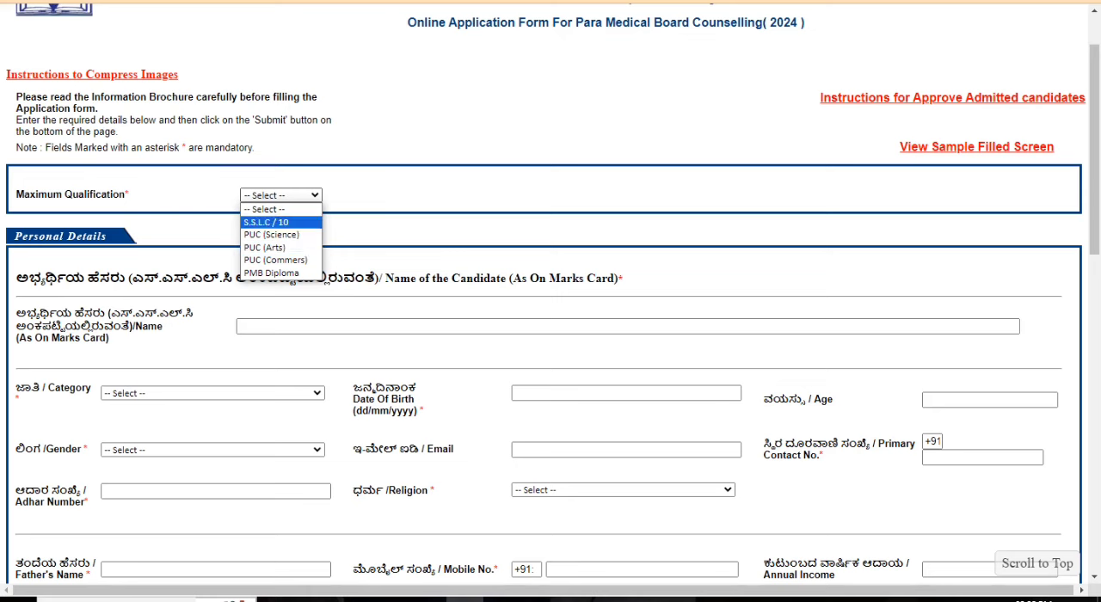
click(266, 222)
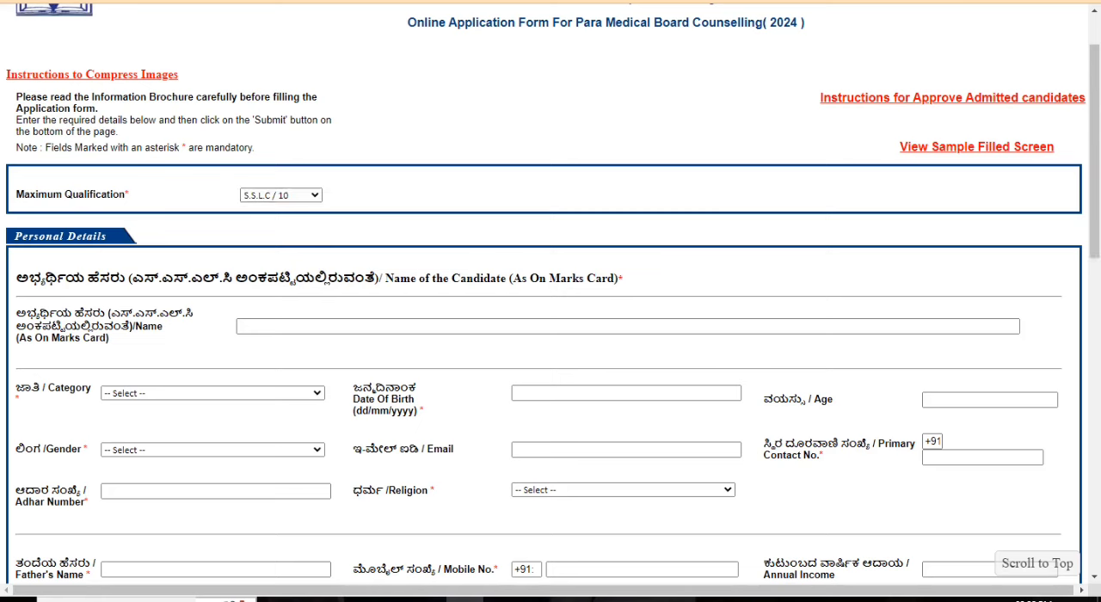
Step: Fill in the candidate's name as on the marks card, using the saved entry
drag(17, 313, 164, 326)
click(372, 327)
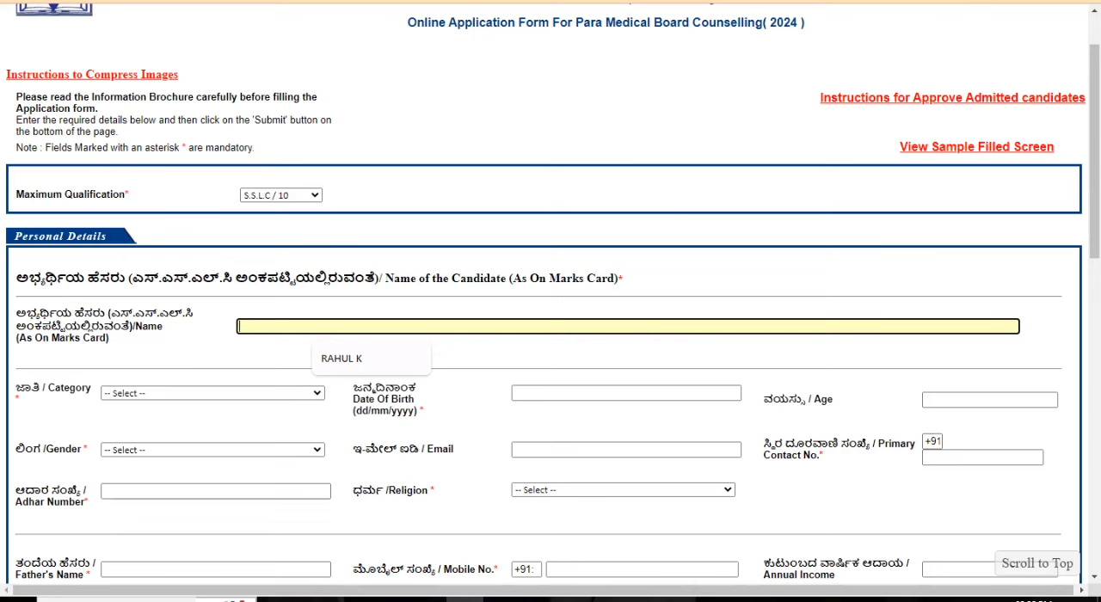
text(R)
key(Down)
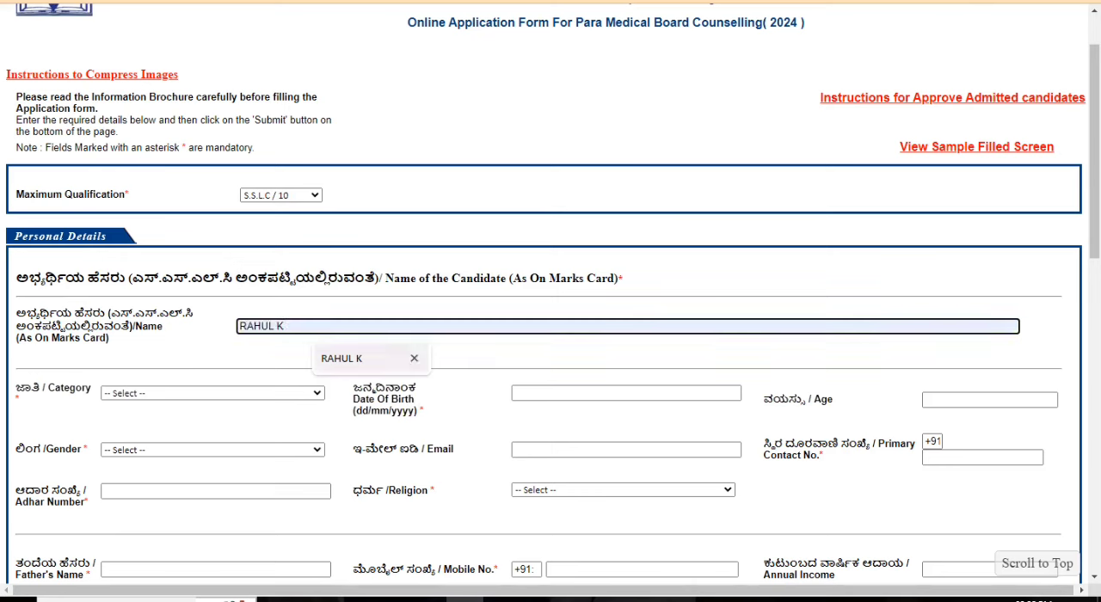
key(Return)
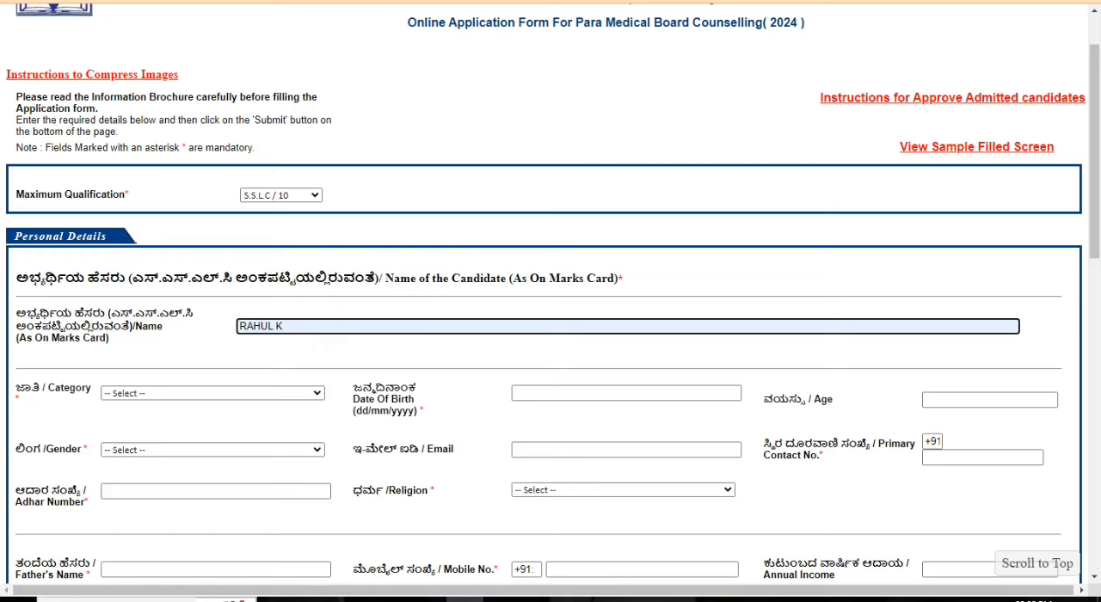
Step: Set the candidate's category to 3B in the personal details
scroll(550, 292, down, 1)
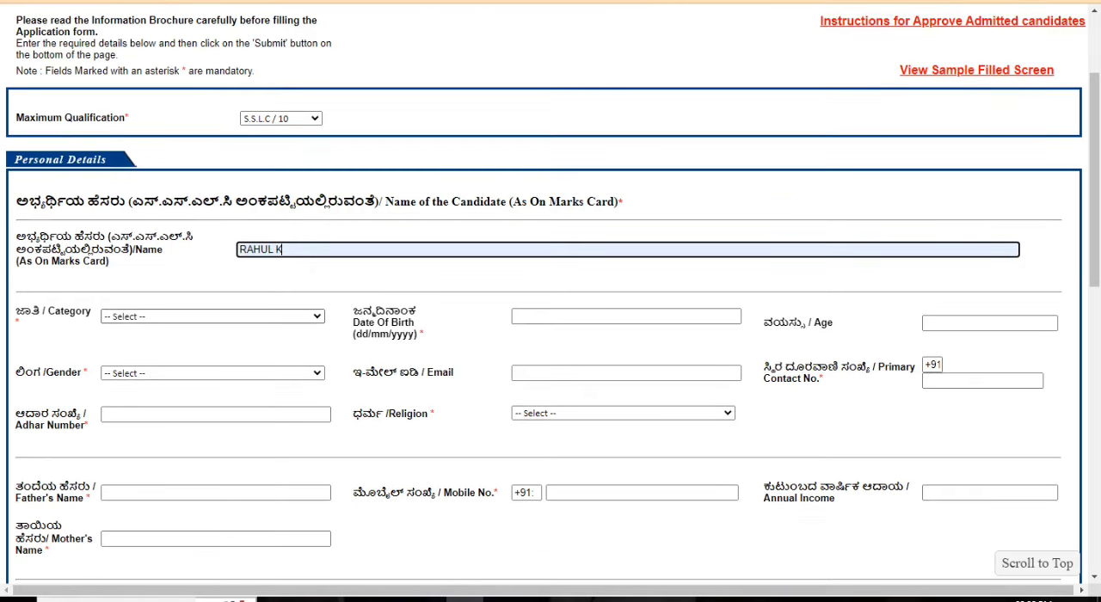
click(212, 317)
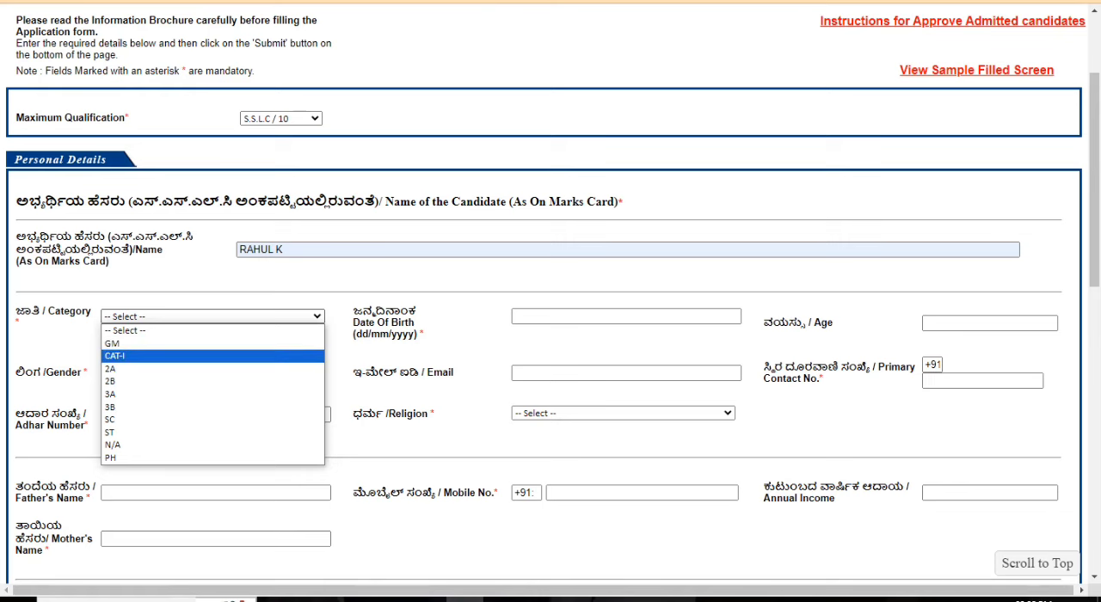
click(109, 407)
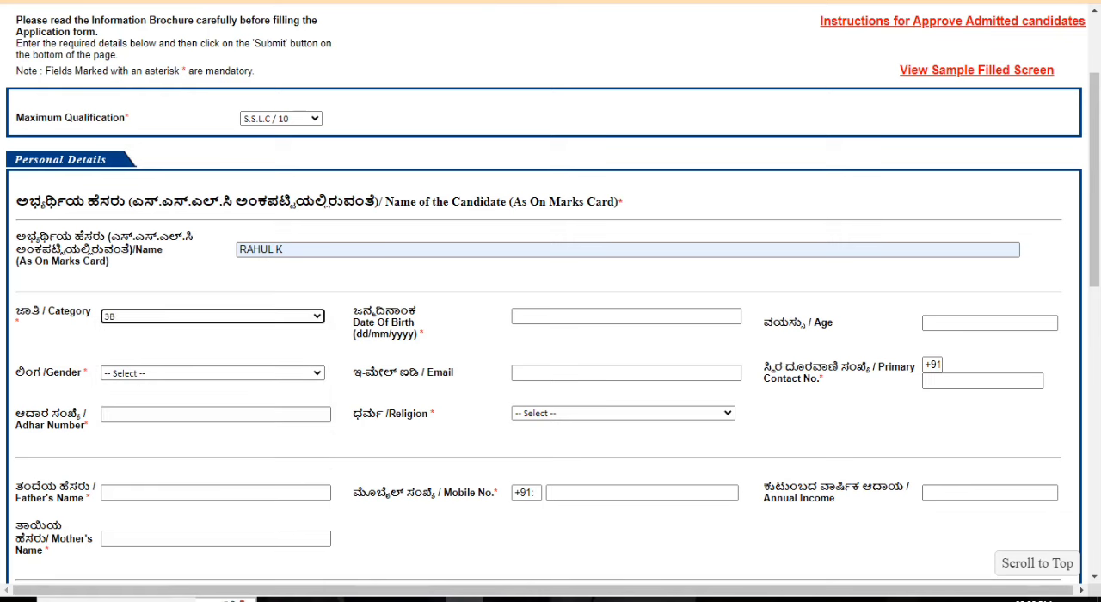
Step: Choose the candidate's year, month and day of birth in the date calendar
click(626, 316)
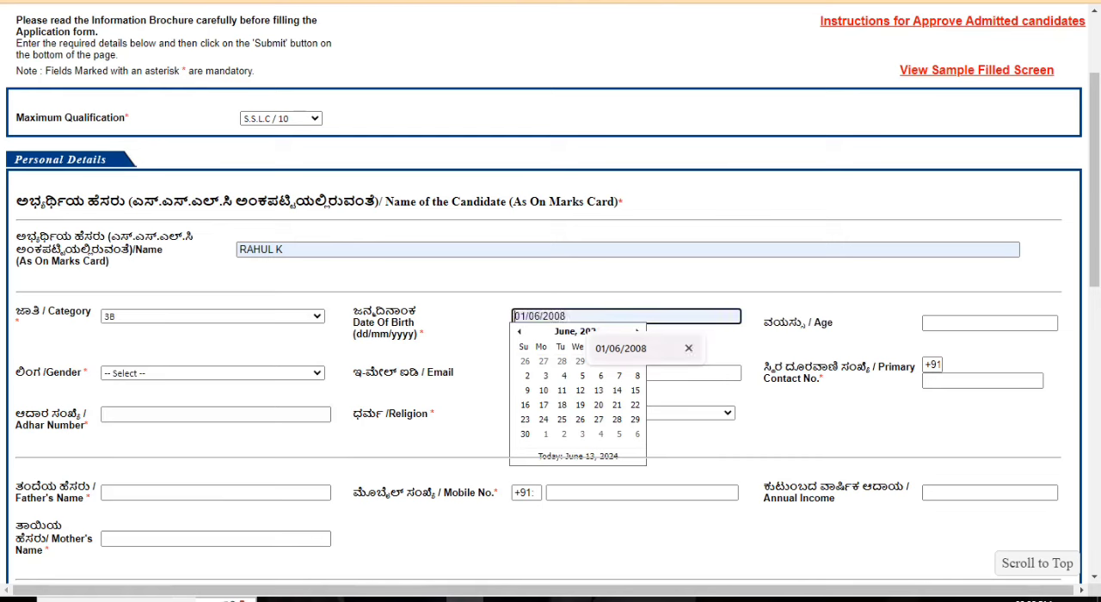
click(574, 331)
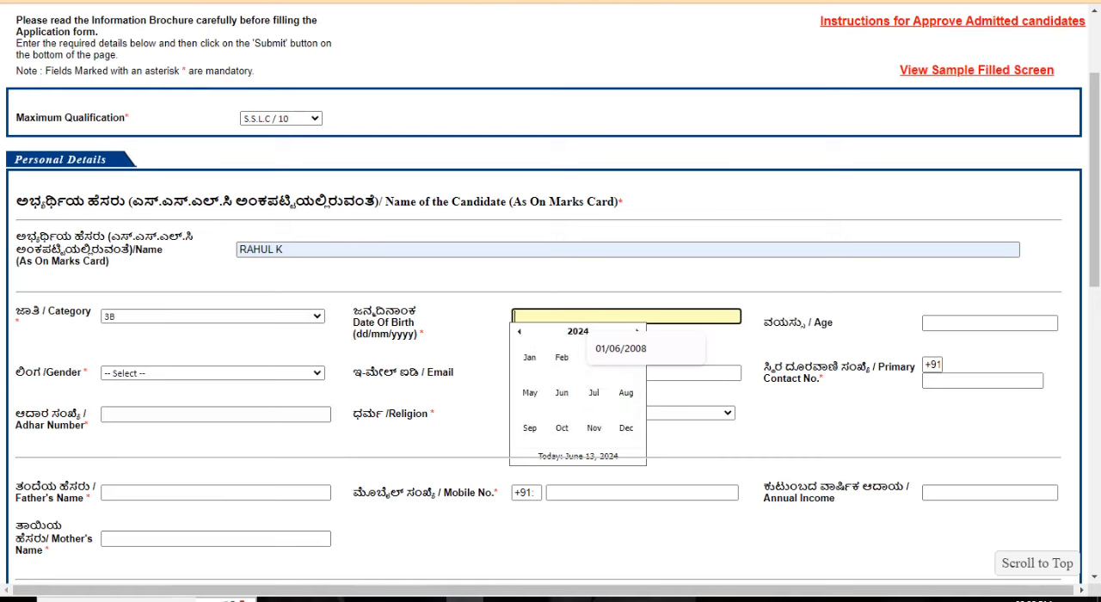
click(576, 331)
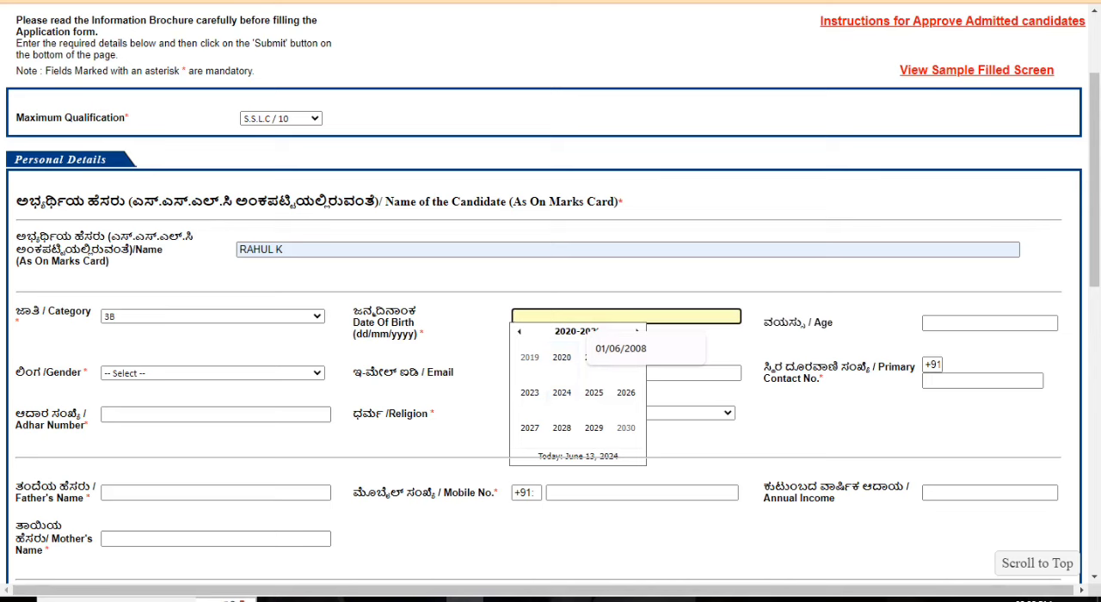
click(519, 332)
click(520, 332)
click(625, 392)
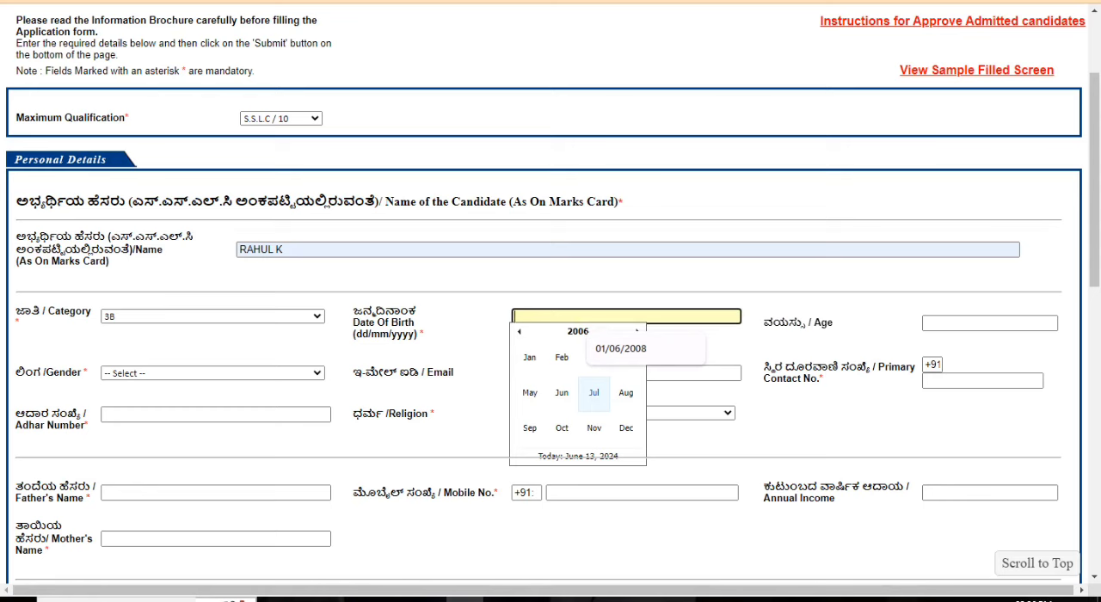
click(593, 392)
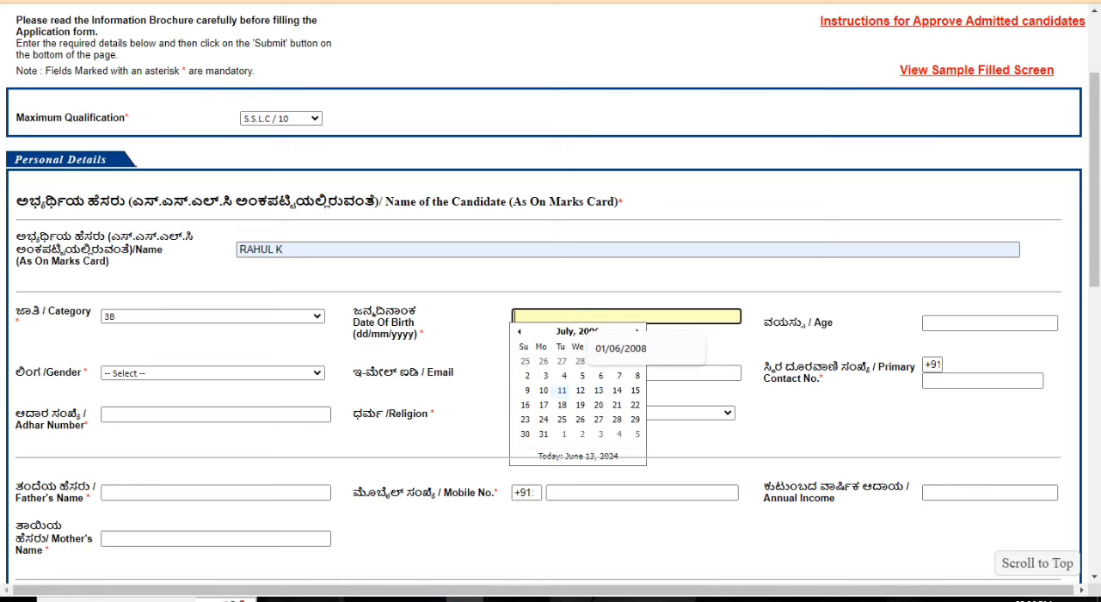
click(561, 389)
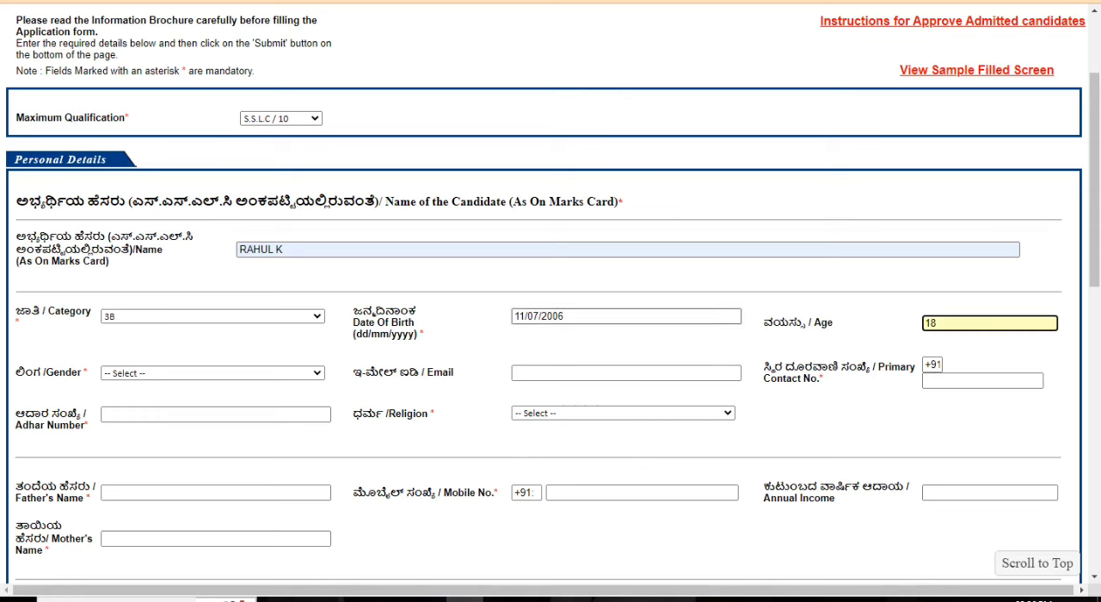
Step: Replace the candidate's date of birth with a different year, month and day from the calendar
click(578, 316)
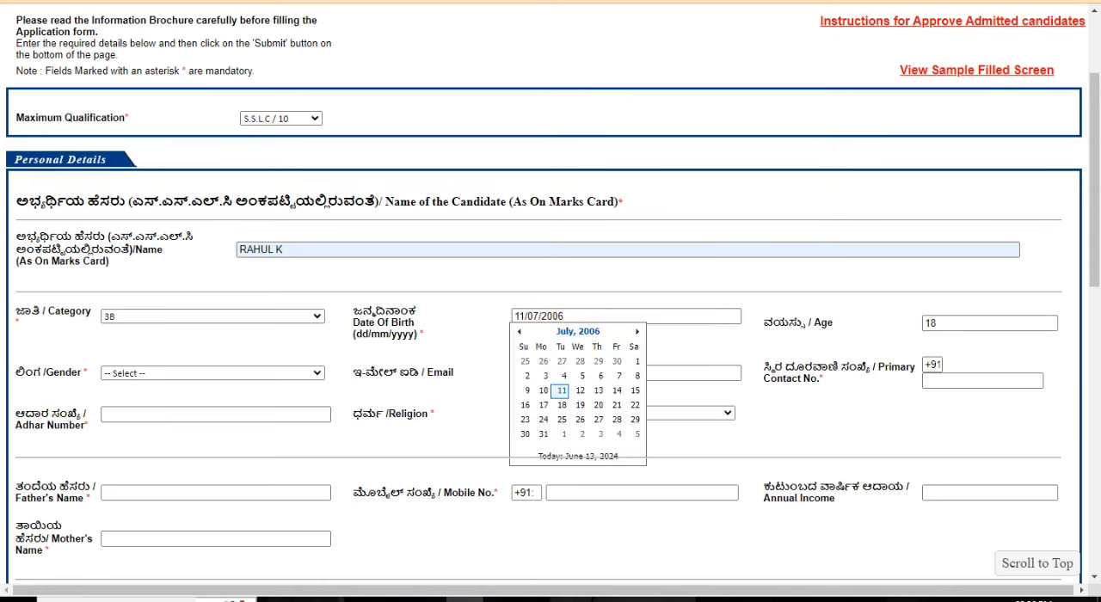
click(578, 331)
click(578, 331)
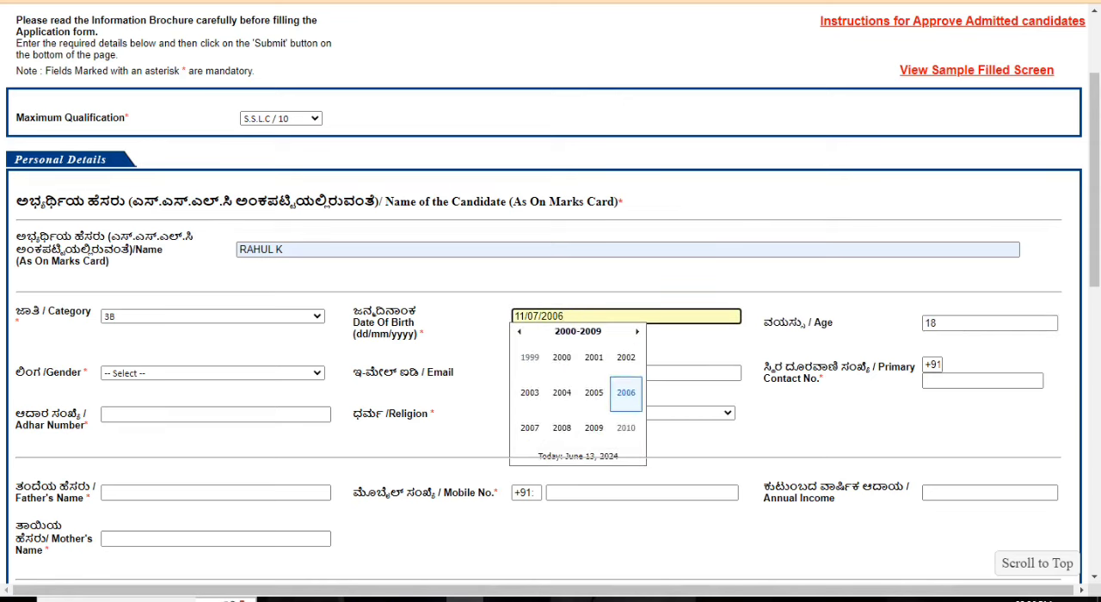
click(563, 428)
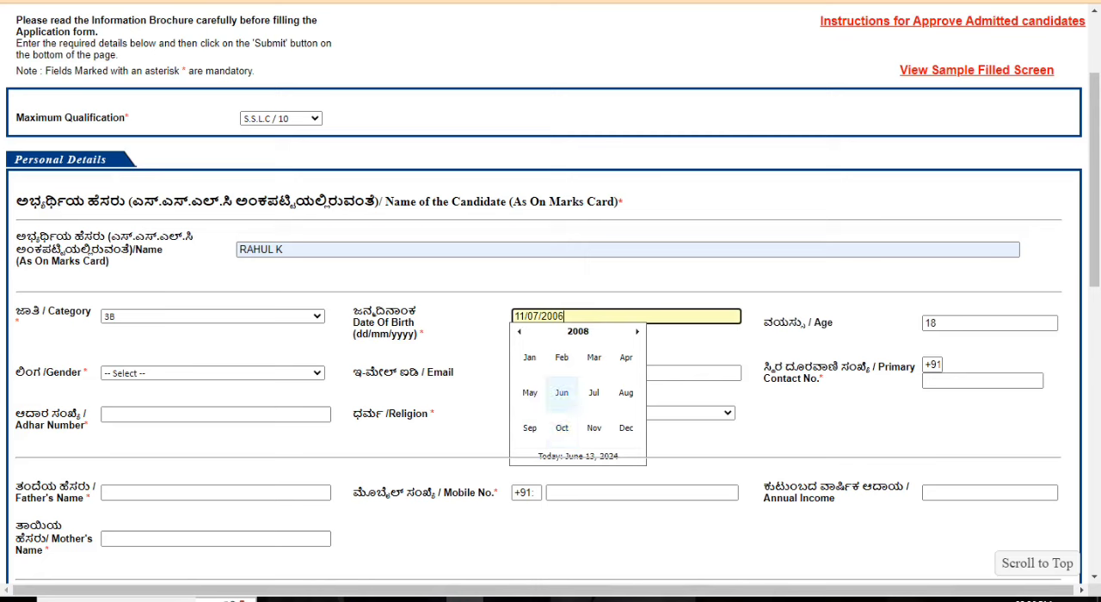
click(561, 392)
click(580, 389)
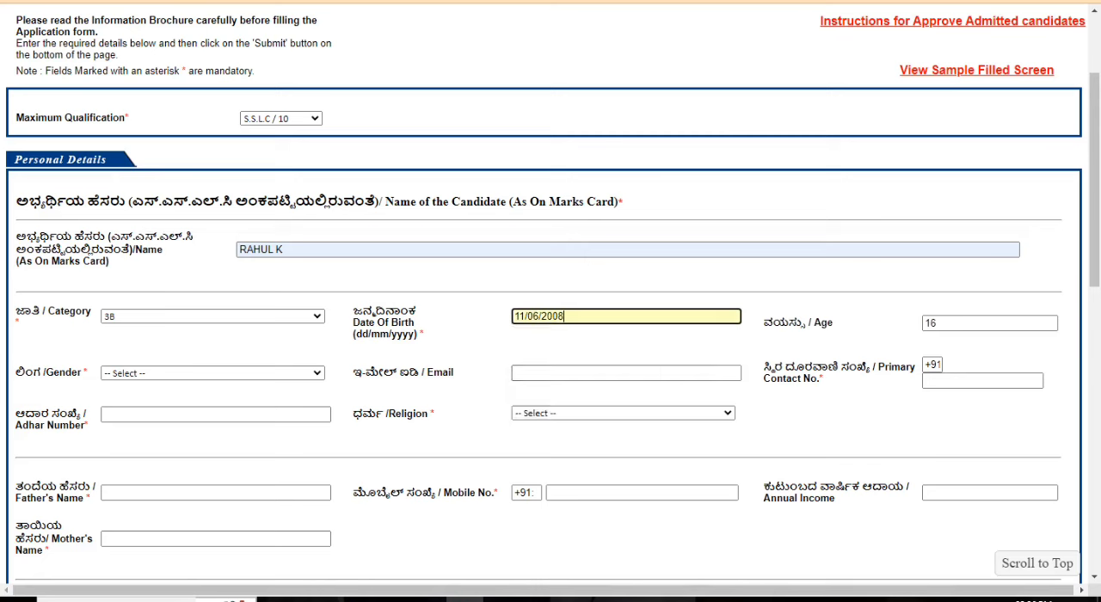
click(989, 323)
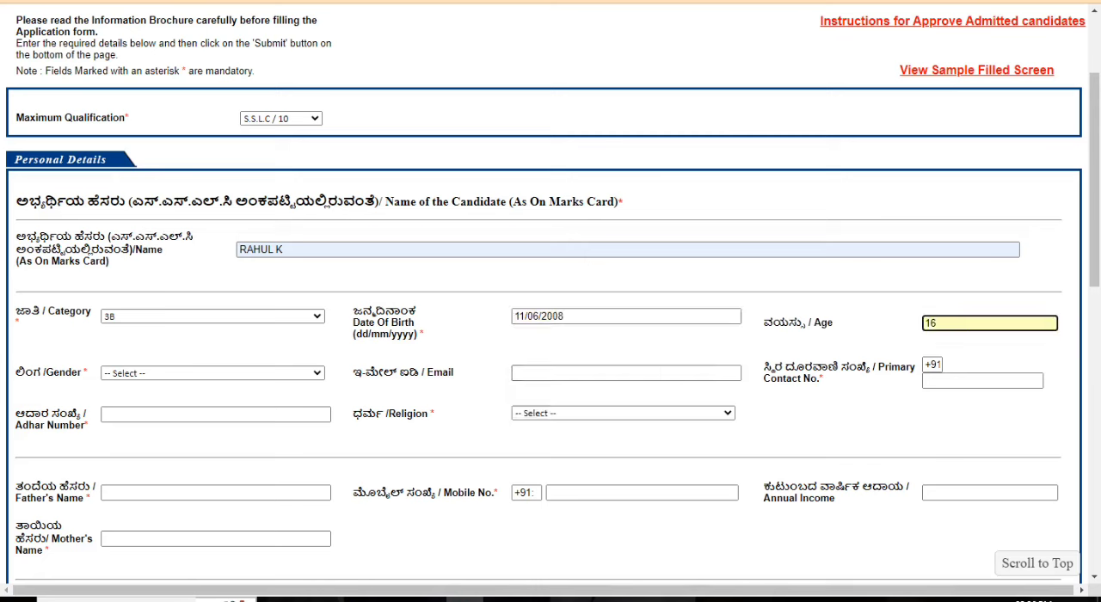
click(989, 345)
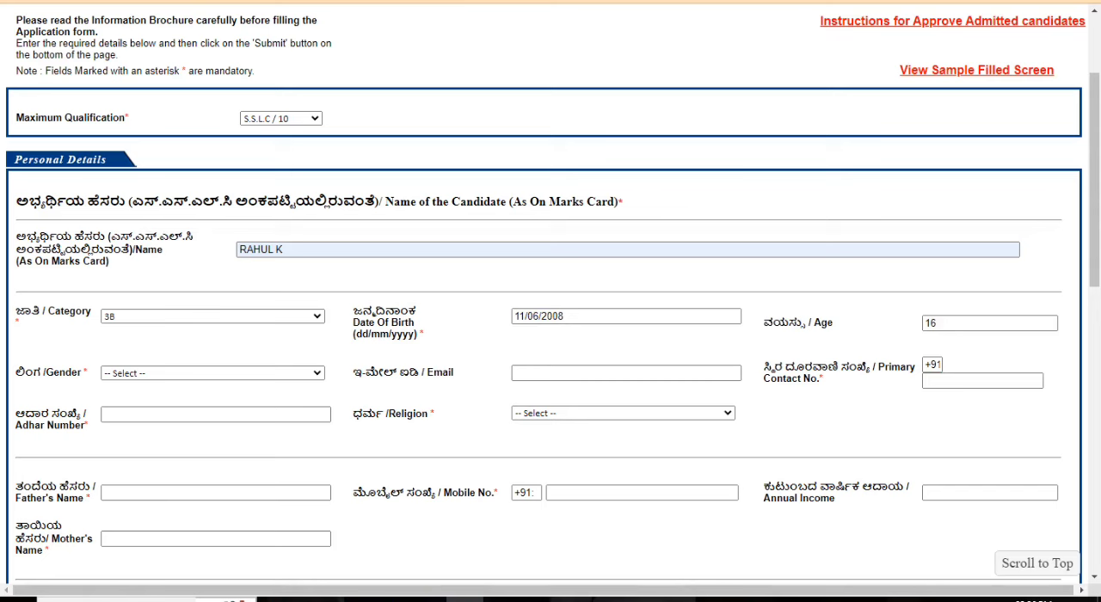
double_click(931, 323)
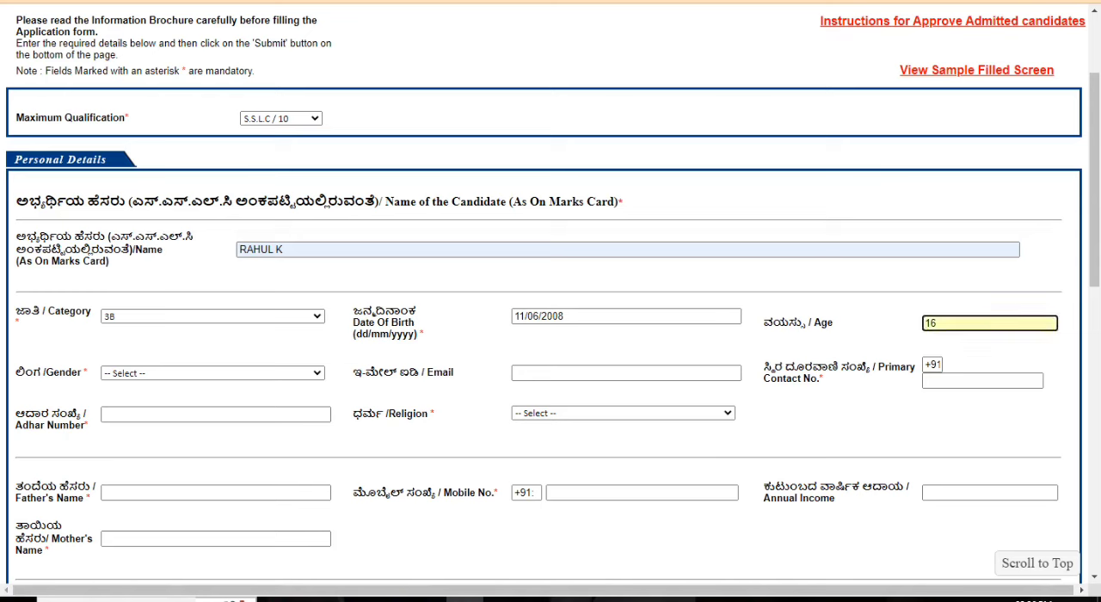
click(971, 344)
click(626, 317)
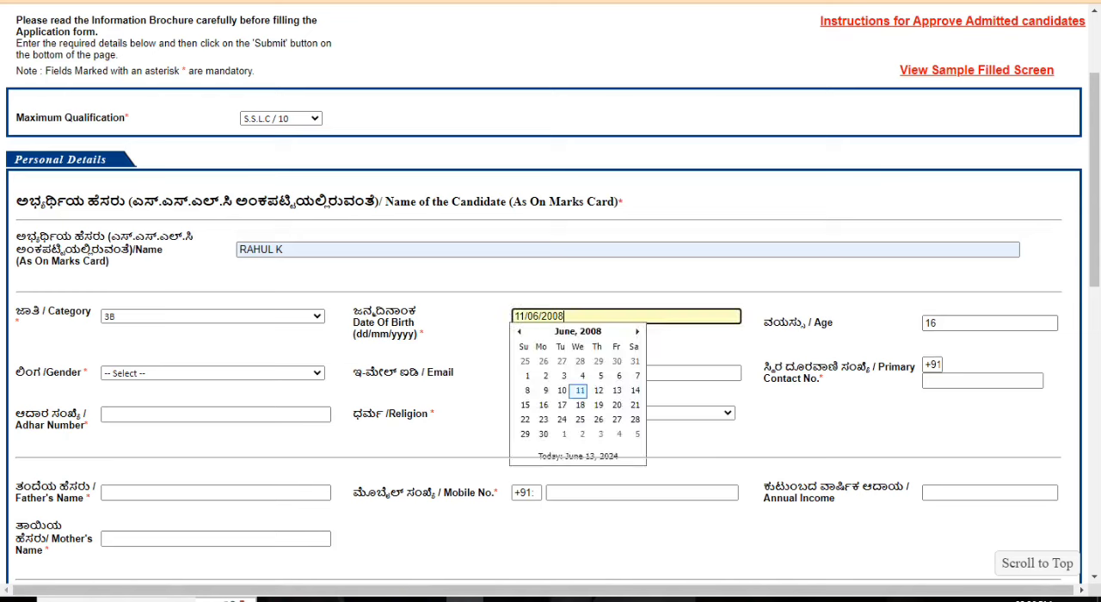
Step: Set the gender to Male and fill in the candidate's e-mail and primary contact number from the saved entries
click(212, 373)
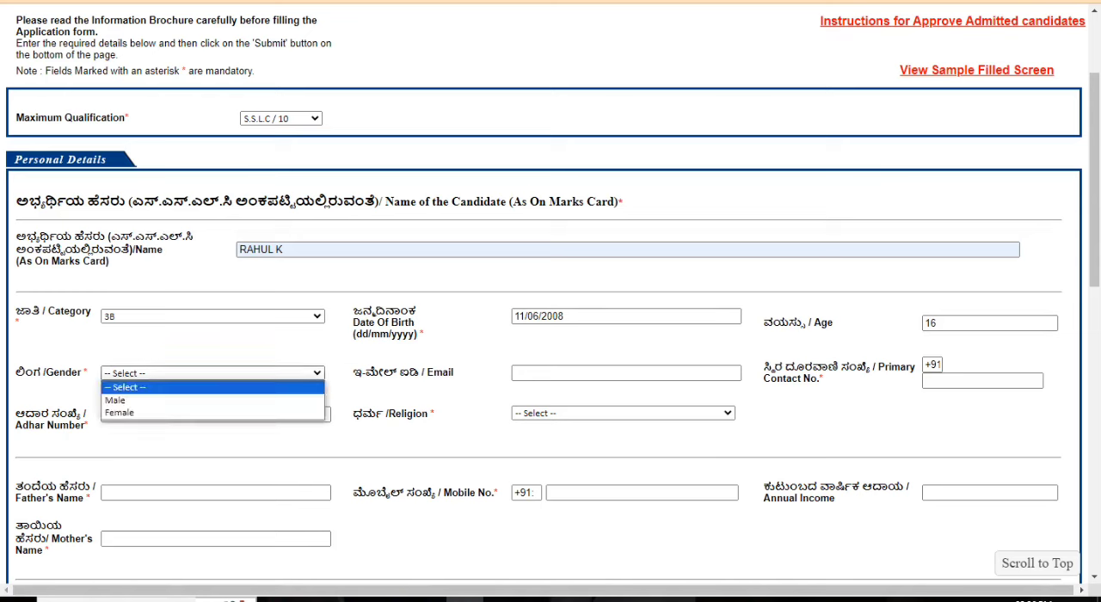
click(212, 400)
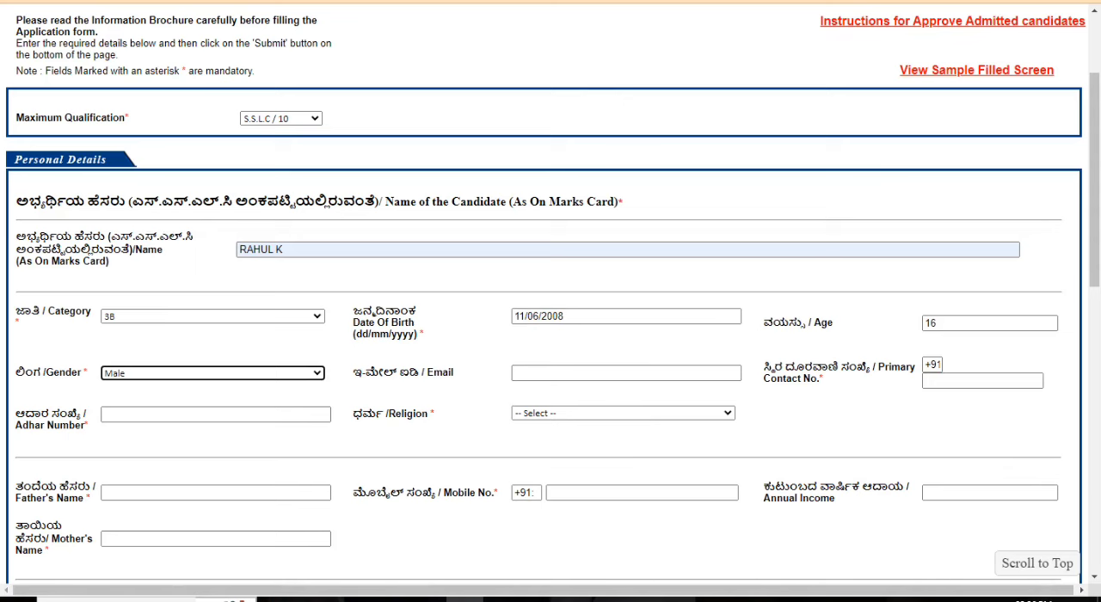
click(626, 372)
click(649, 405)
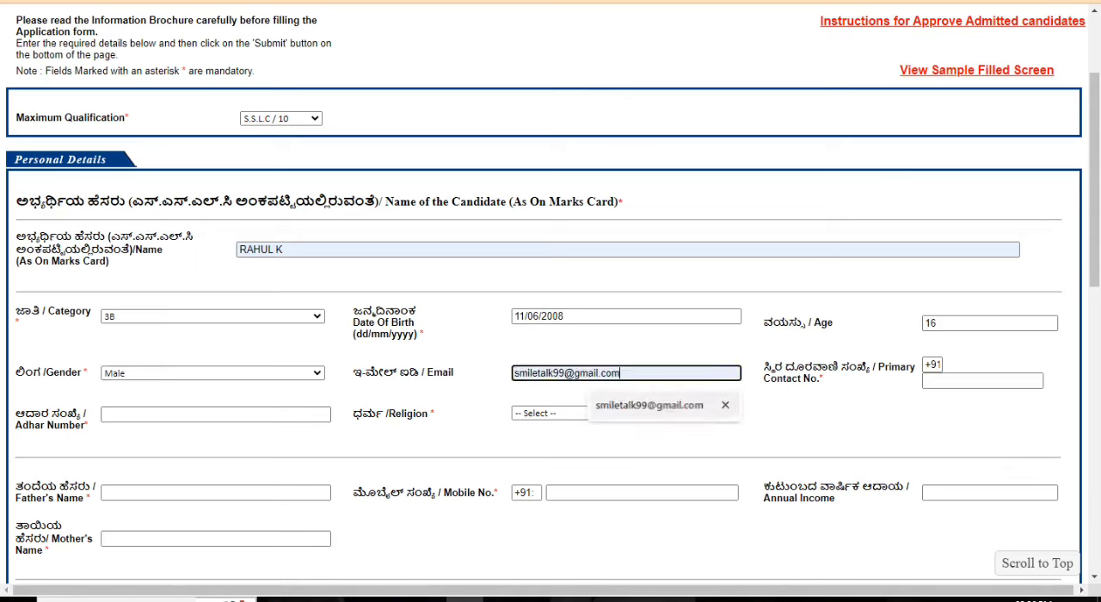
click(649, 437)
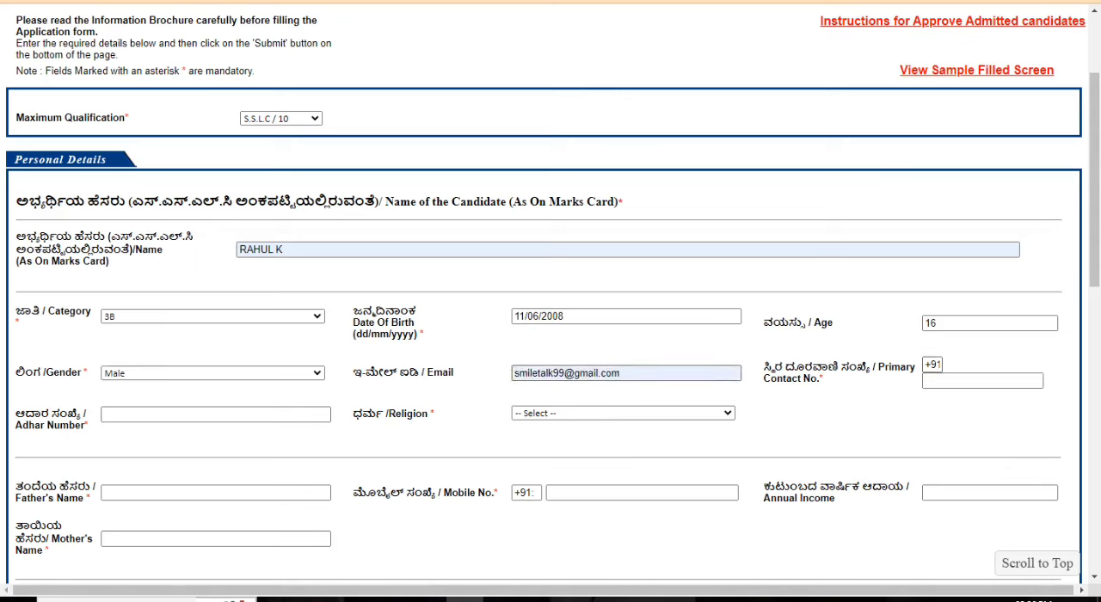
click(982, 380)
click(1001, 413)
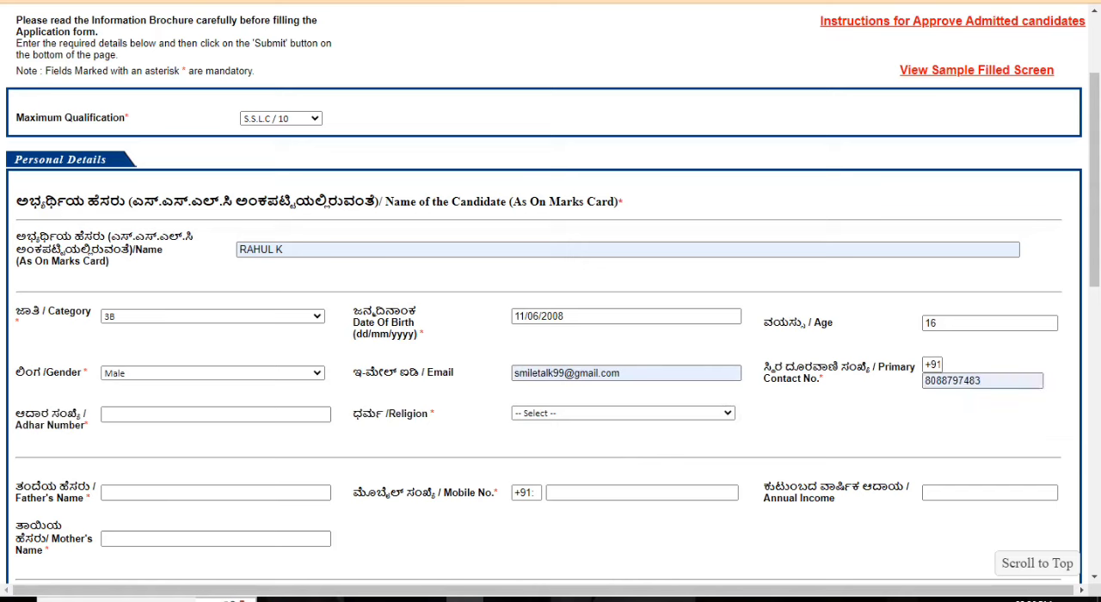
Step: Try to fill in the Adhar number with the saved entry and dismiss the resulting alert
click(216, 415)
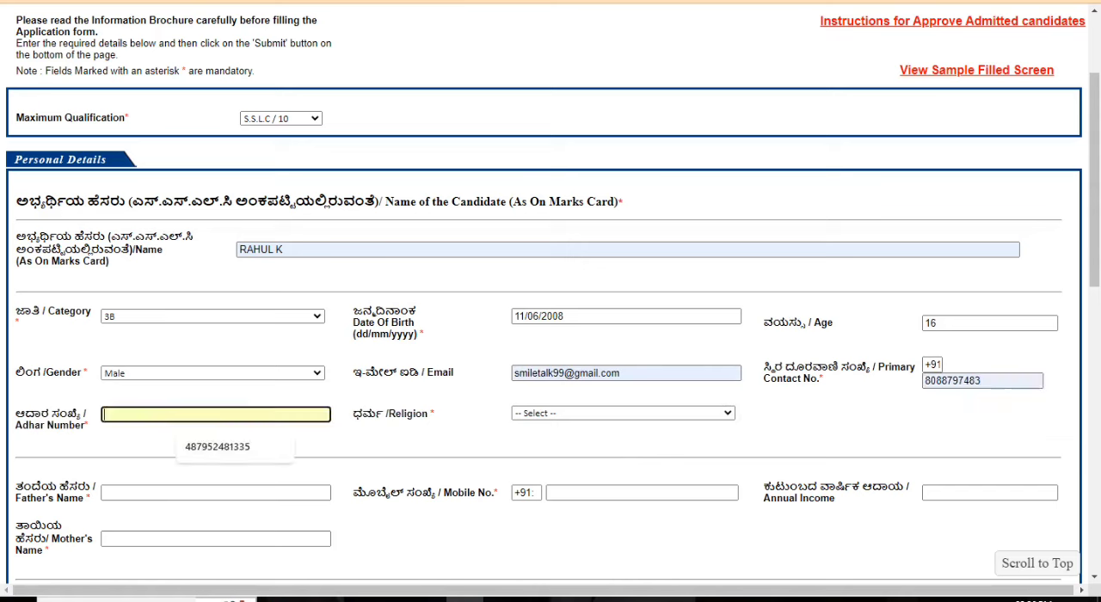
click(230, 447)
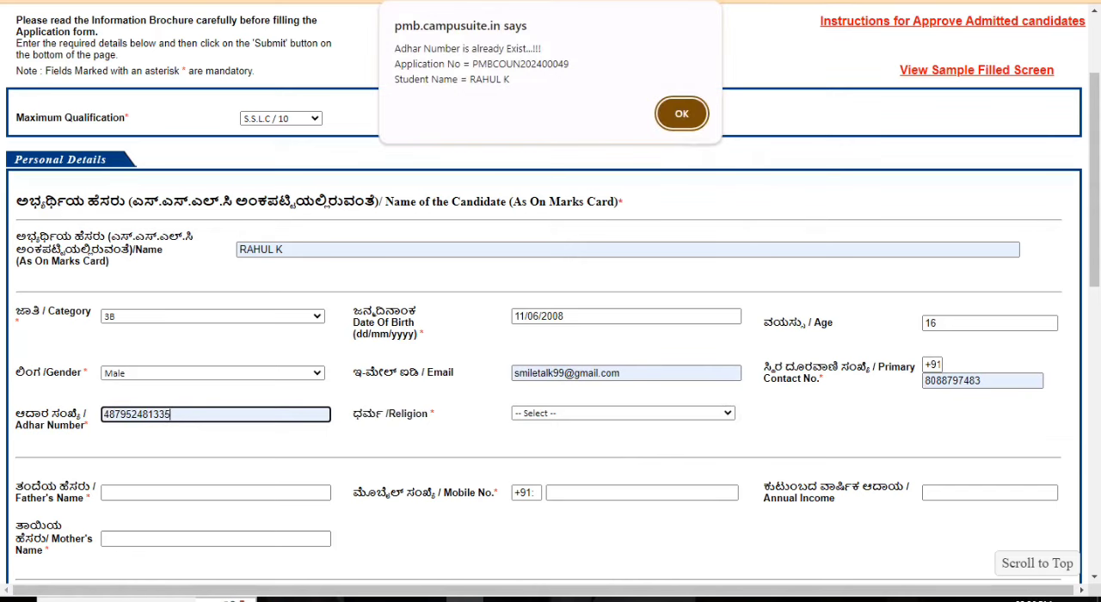
key(Return)
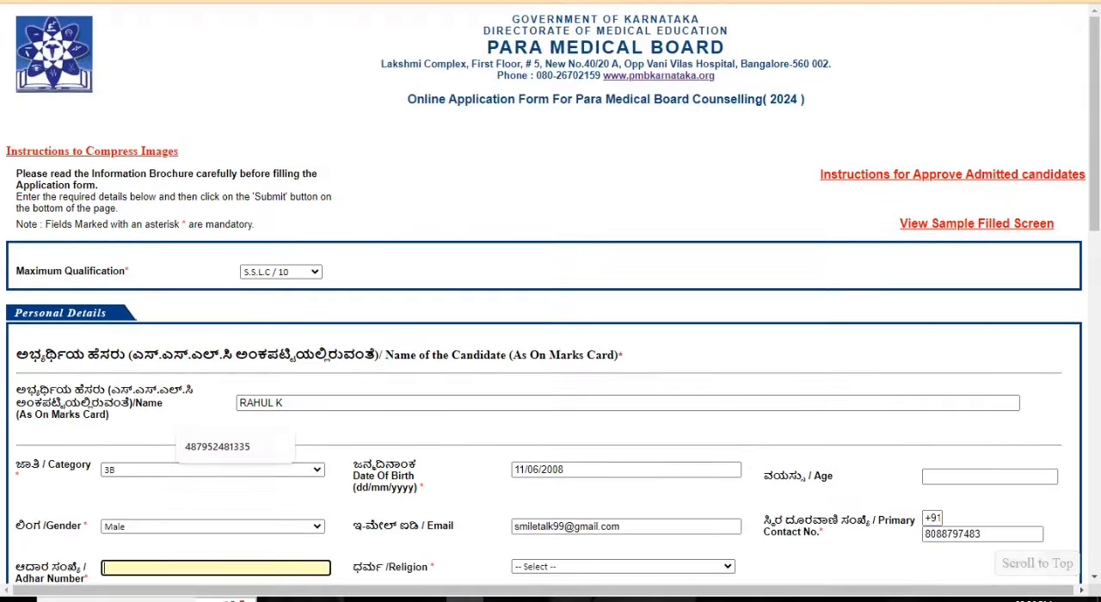
Step: Enter a different 12-digit number as the candidate's Adhar number
scroll(550, 301, down, 3)
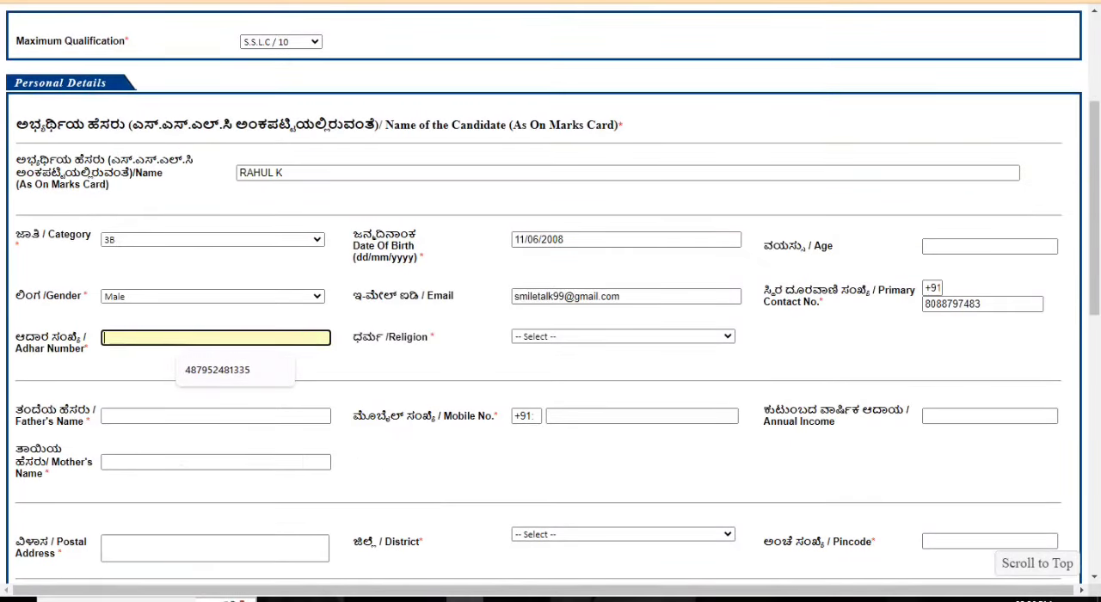
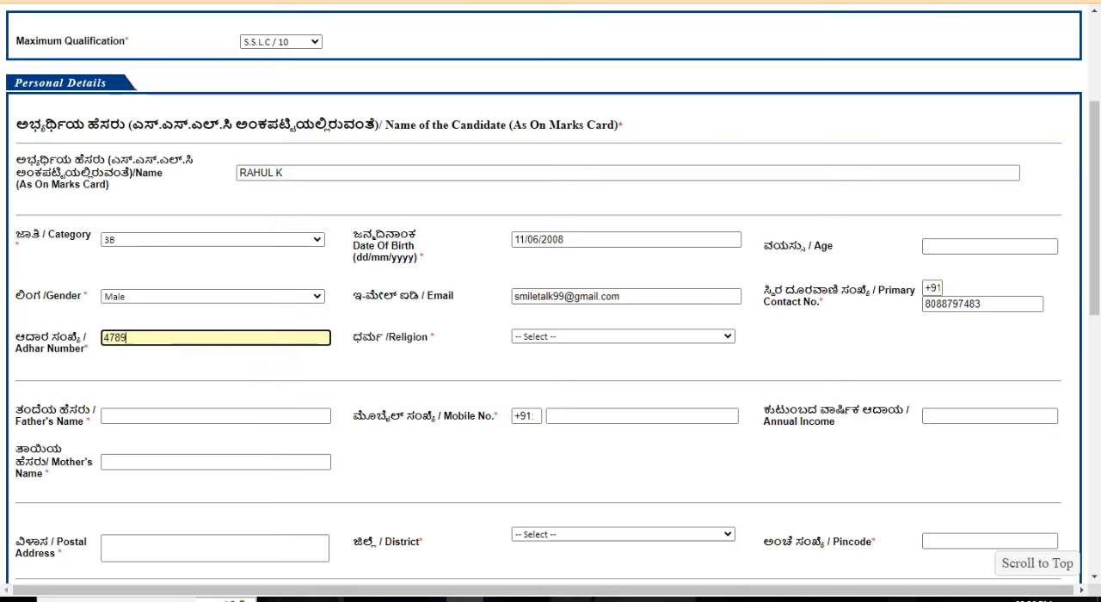
Step: Set the candidate's religion to Hindu
click(622, 336)
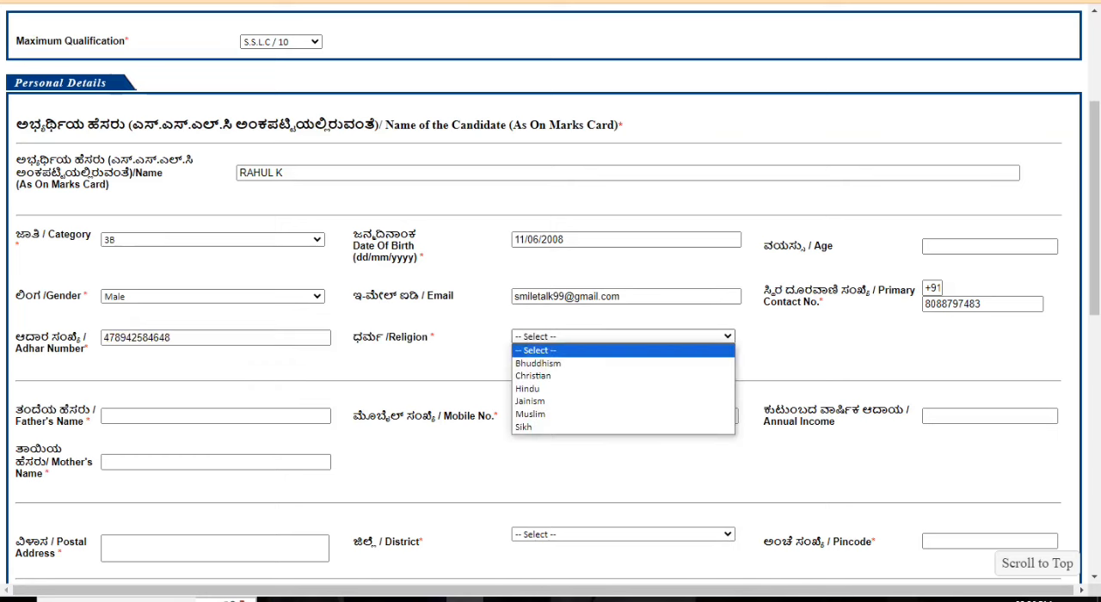
click(622, 336)
click(623, 336)
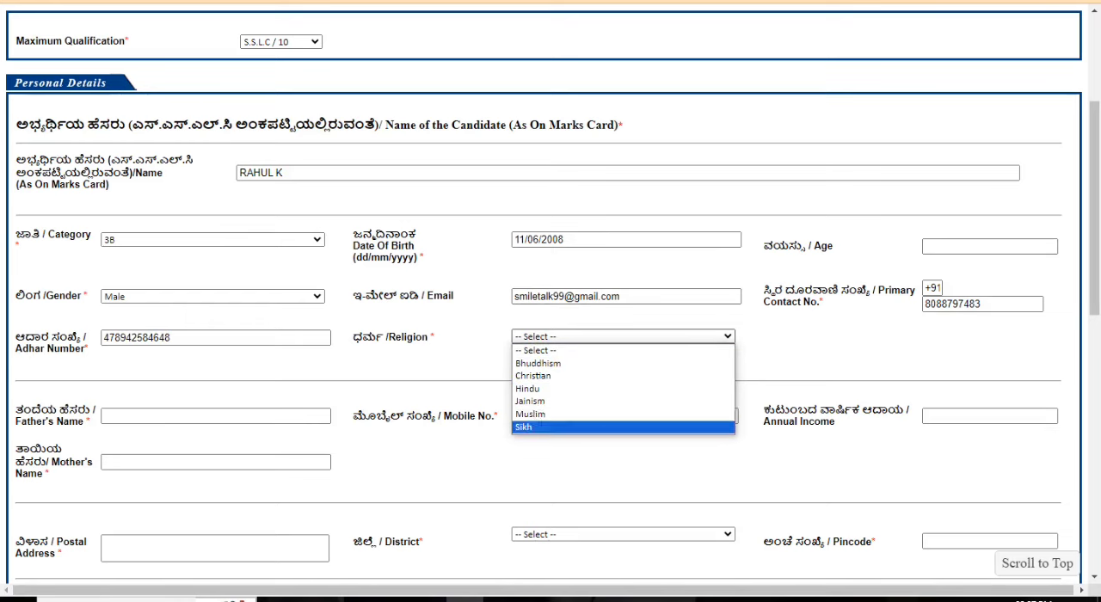
click(527, 387)
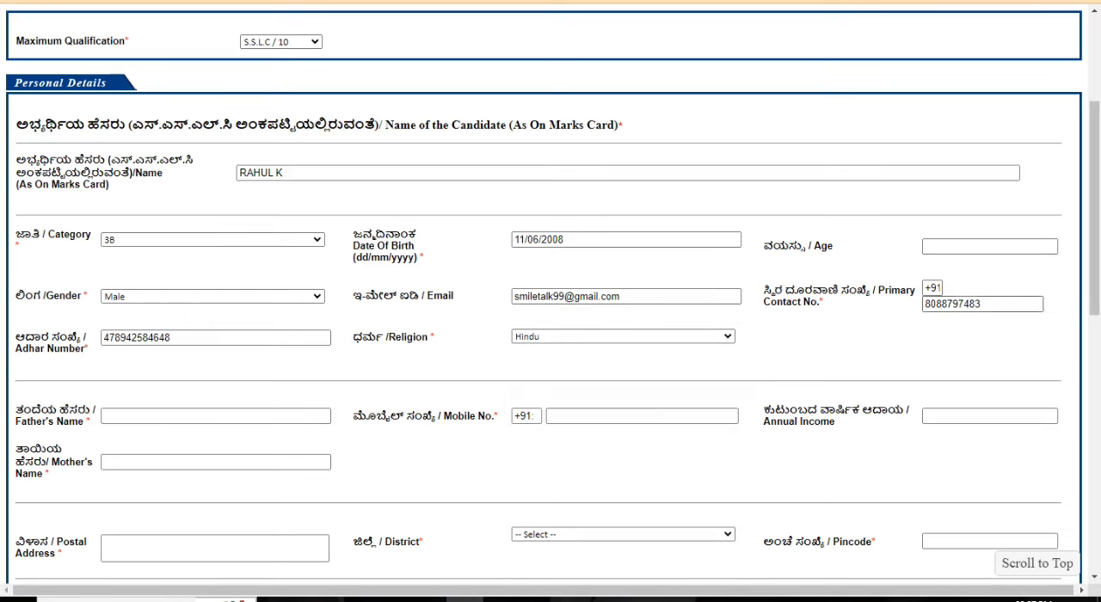
Step: Fill in the father's name and mobile number from the saved entries
scroll(623, 388, down, 1)
click(215, 339)
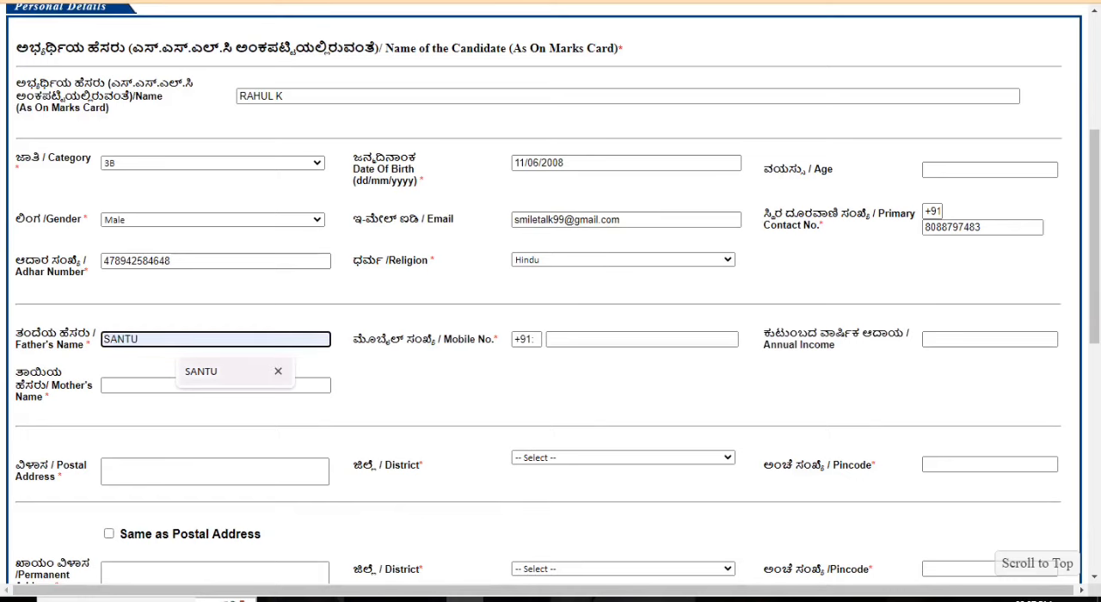
key(Return)
key(Tab)
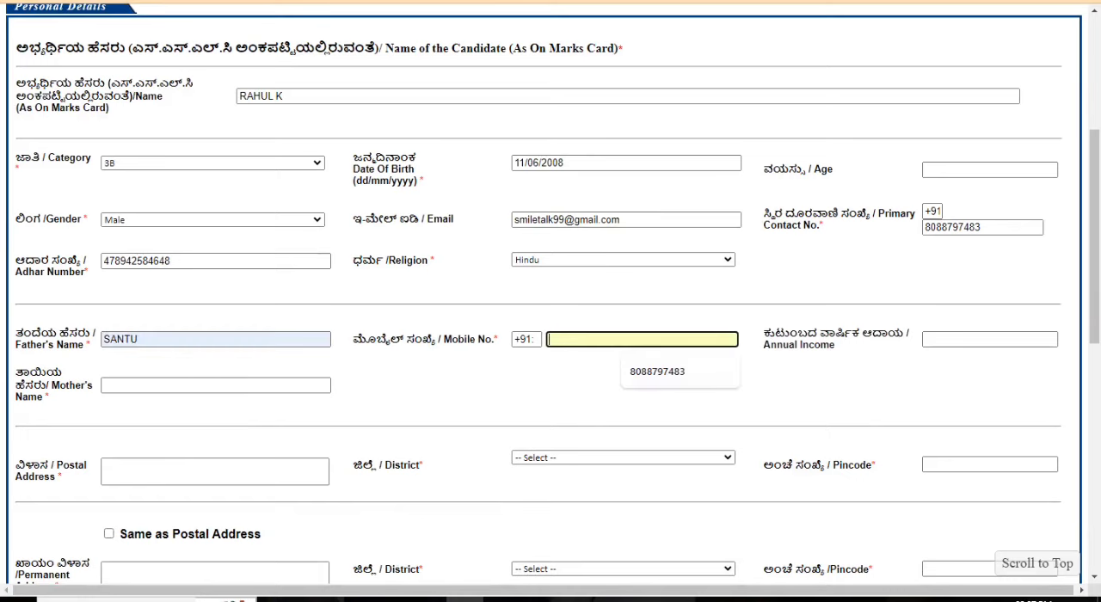
key(Down)
key(Return)
key(Tab)
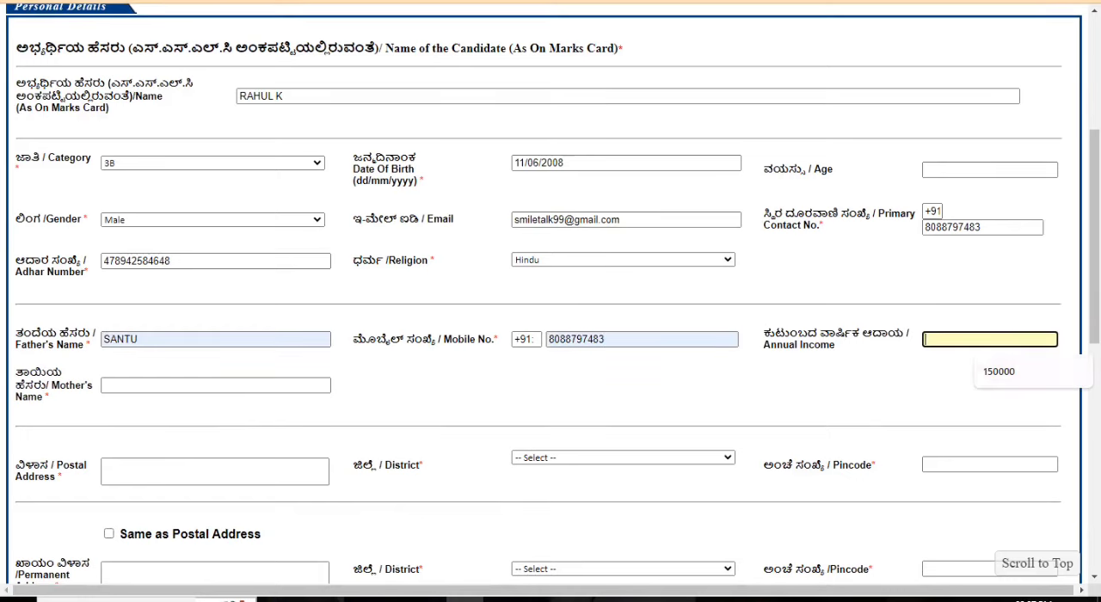
Step: Set the annual income to 150000 and fill in the mother's name from the saved entry
key(Down)
key(Return)
scroll(550, 294, down, 1)
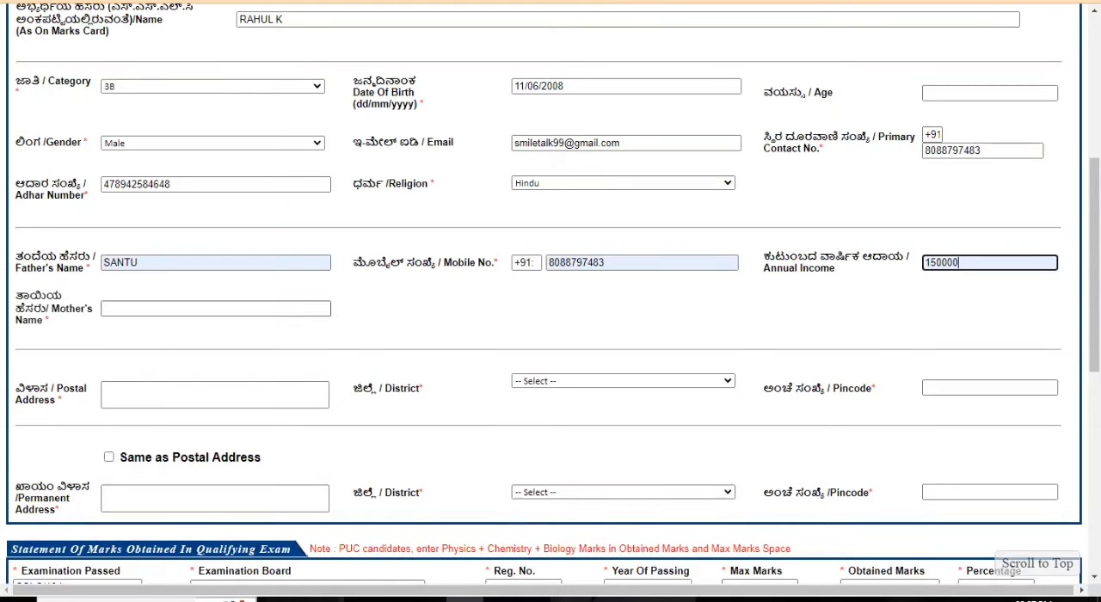
key(Tab)
key(Down)
key(Return)
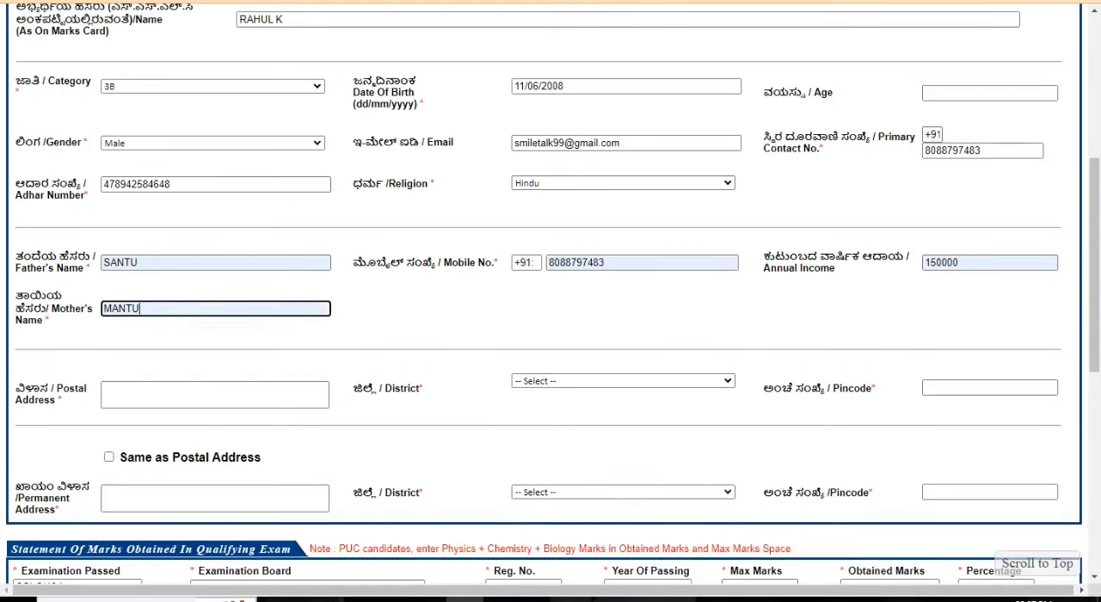
Step: Enter the candidate's postal address, including the father's name, a nearby landmark and the city
key(Tab)
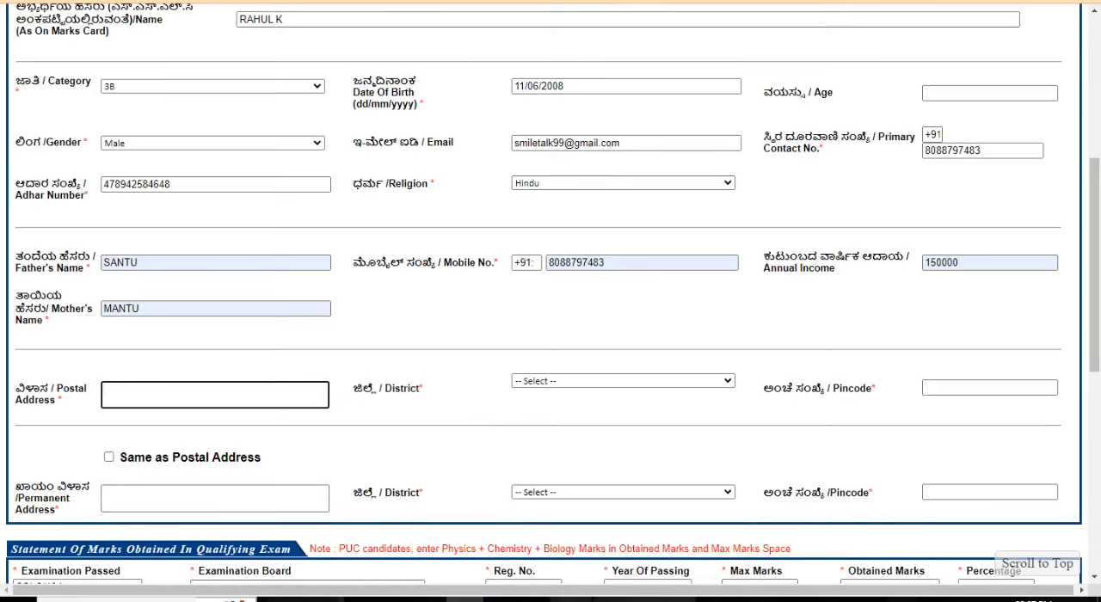
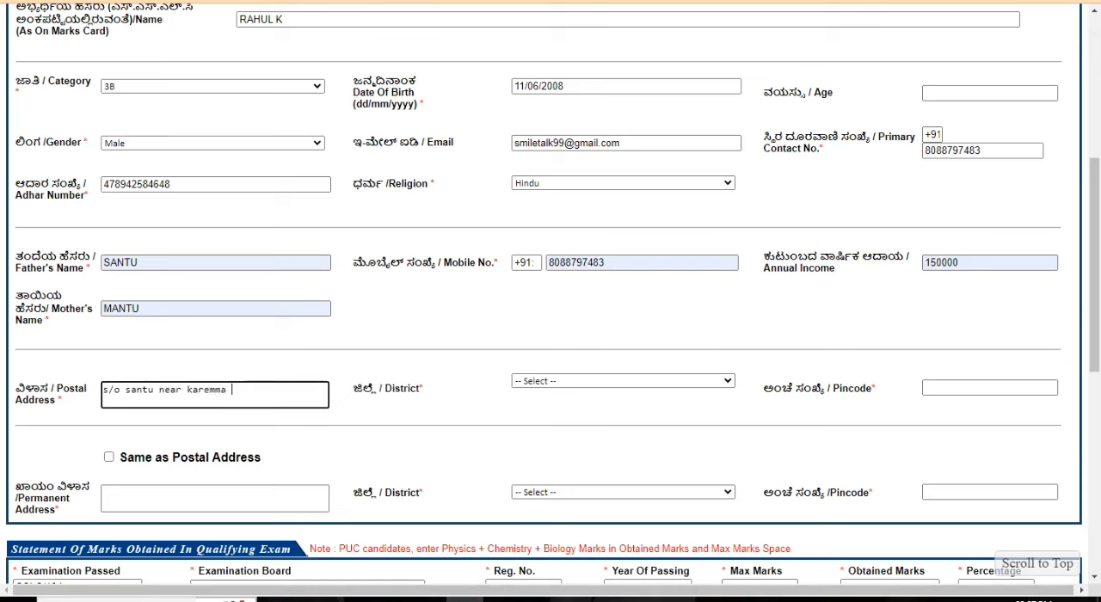
text( templ)
key(BackSpace)
text(le dhar)
key(BackSpace)
key(BackSpace)
key(BackSpace)
text(huble)
key(BackSpace)
key(BackSpace)
key(BackSpace)
key(BackSpace)
key(BackSpace)
key(BackSpace)
key(BackSpace)
text(hul)
key(BackSpace)
text(li)
key(BackSpace)
key(BackSpace)
text(bli)
Step: Complete the postal address with Dharwad as the district and its pincode, and reuse it as the permanent address
click(623, 381)
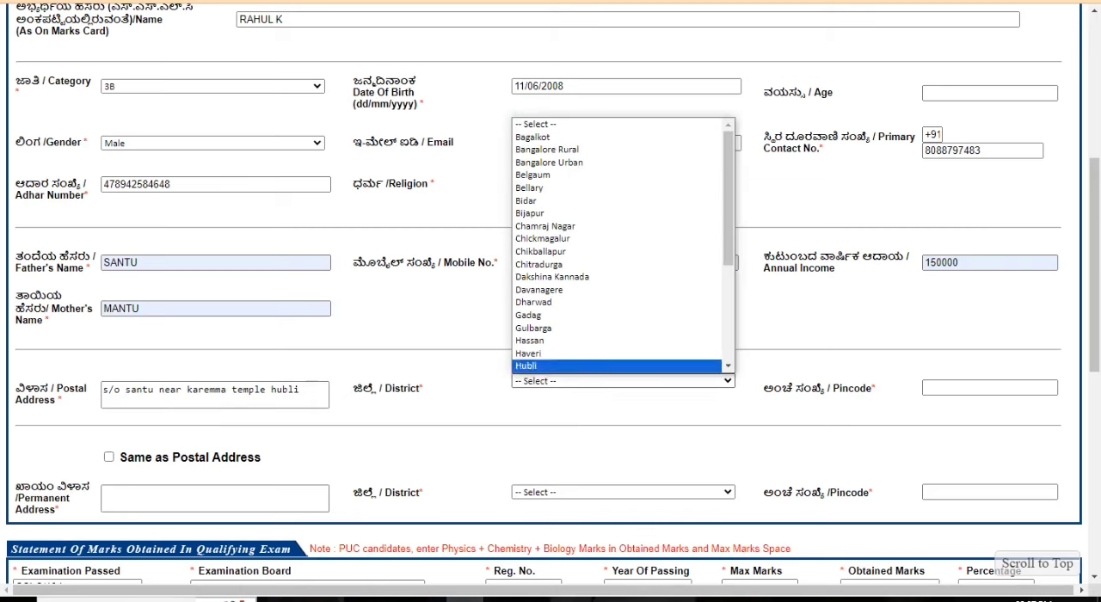
click(601, 303)
click(989, 388)
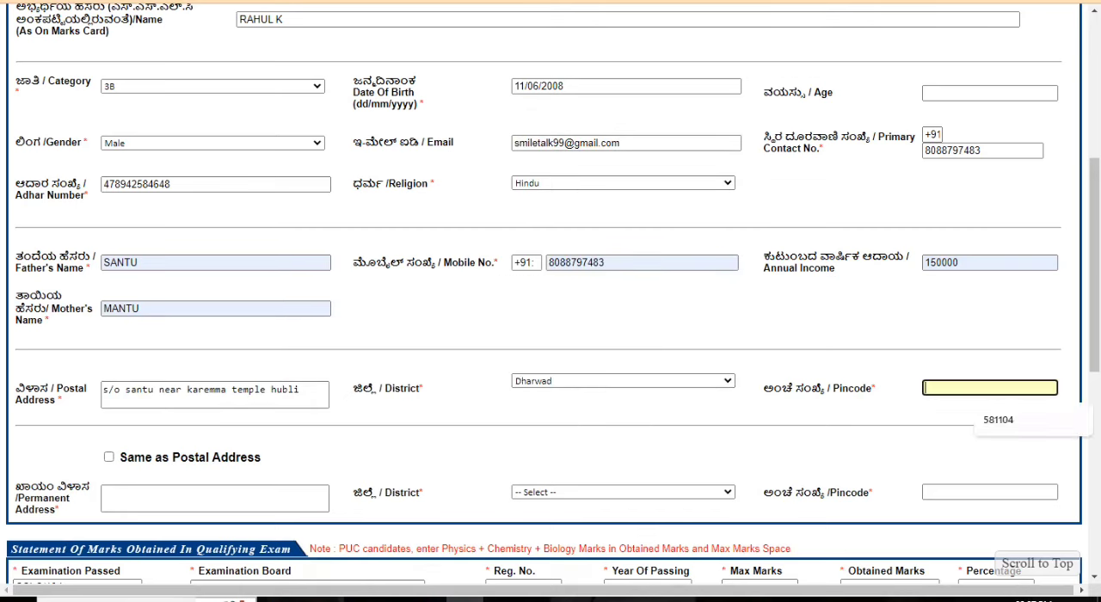
text(5800008)
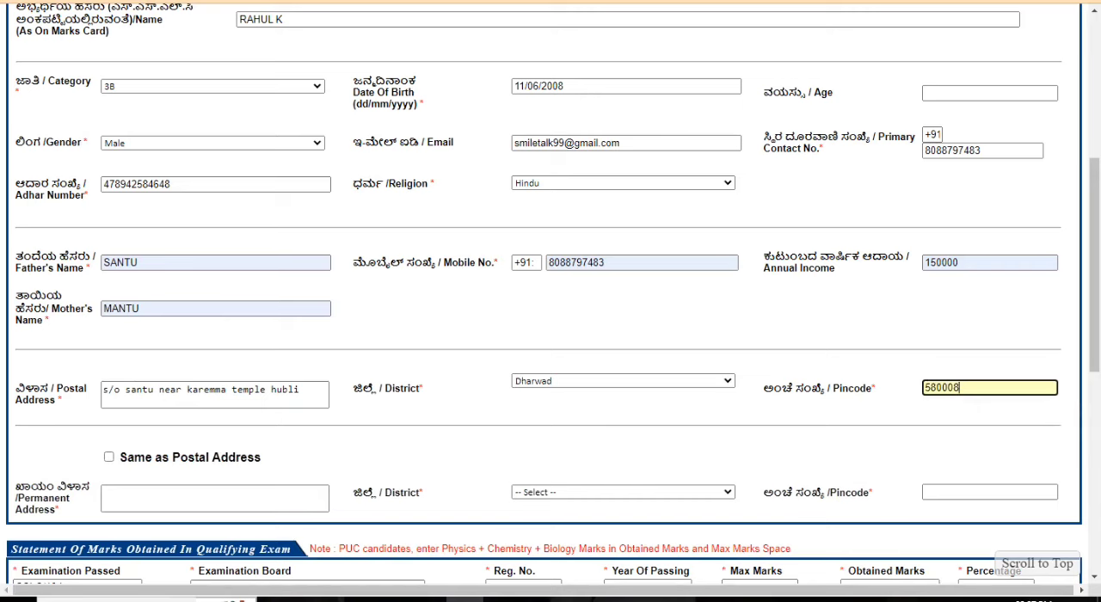
key(BackSpace)
text(3)
click(877, 447)
scroll(550, 344, down, 1)
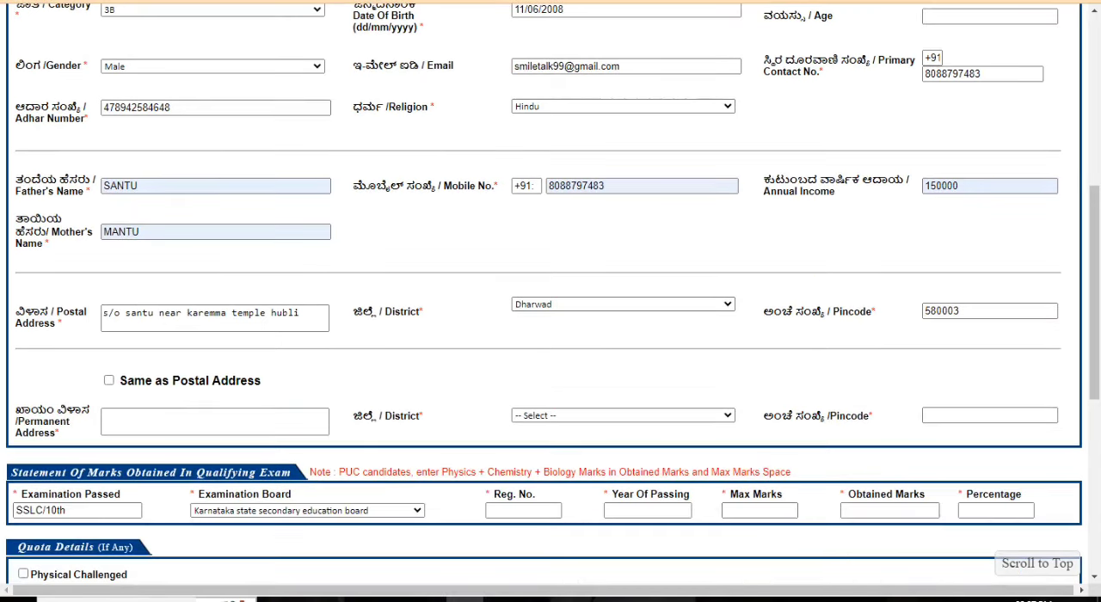
click(109, 380)
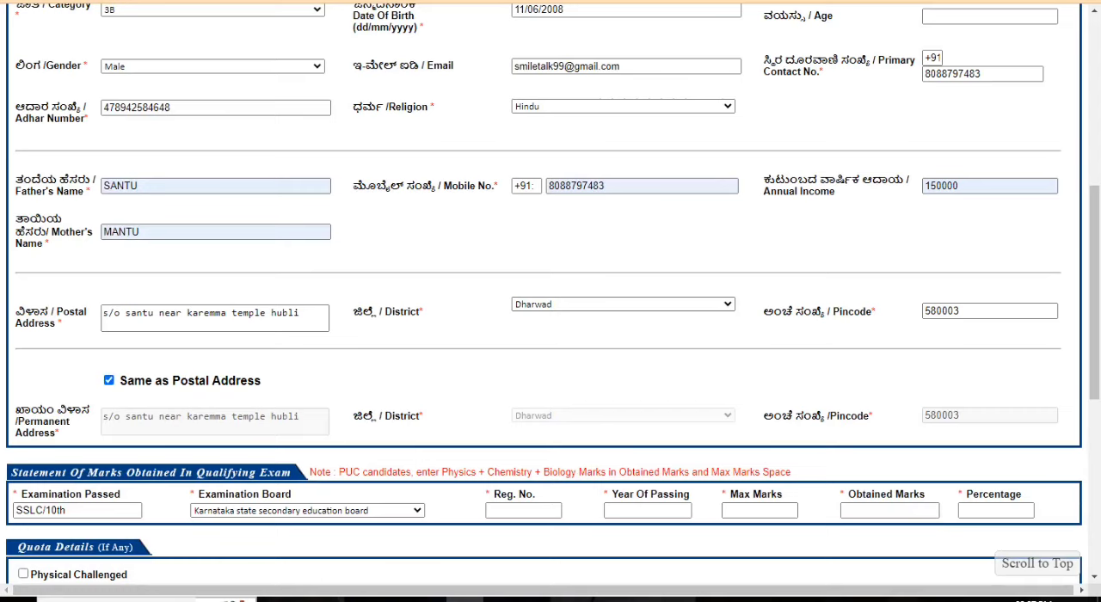
Step: Choose Karnataka state secondary education board for the SSLC/10th exam and fill in the registration number from the saved entry without its last digit
scroll(551, 292, down, 3)
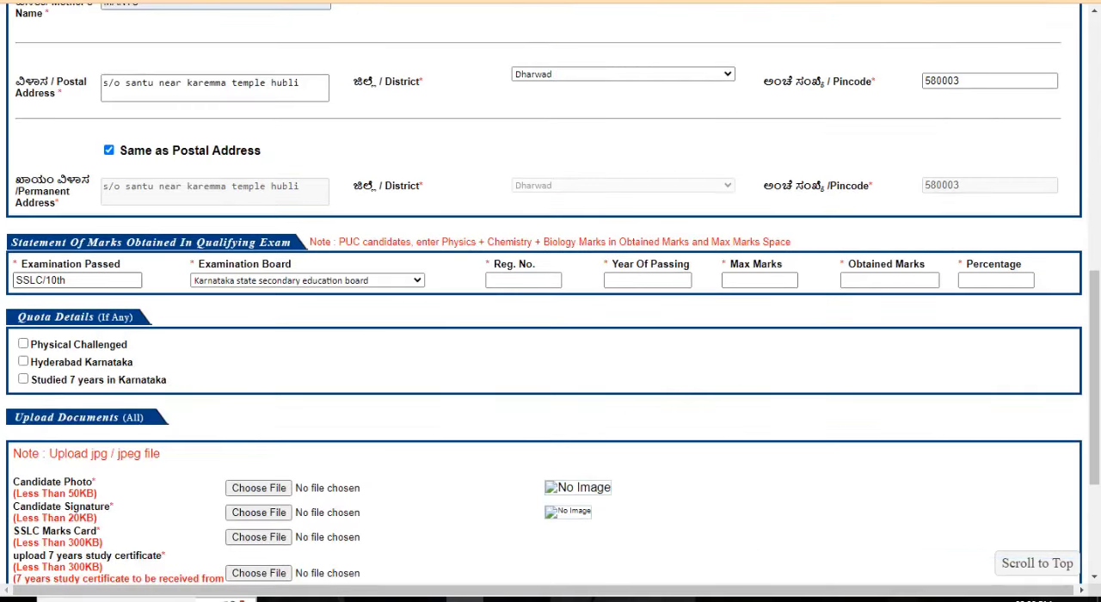
click(77, 281)
click(308, 280)
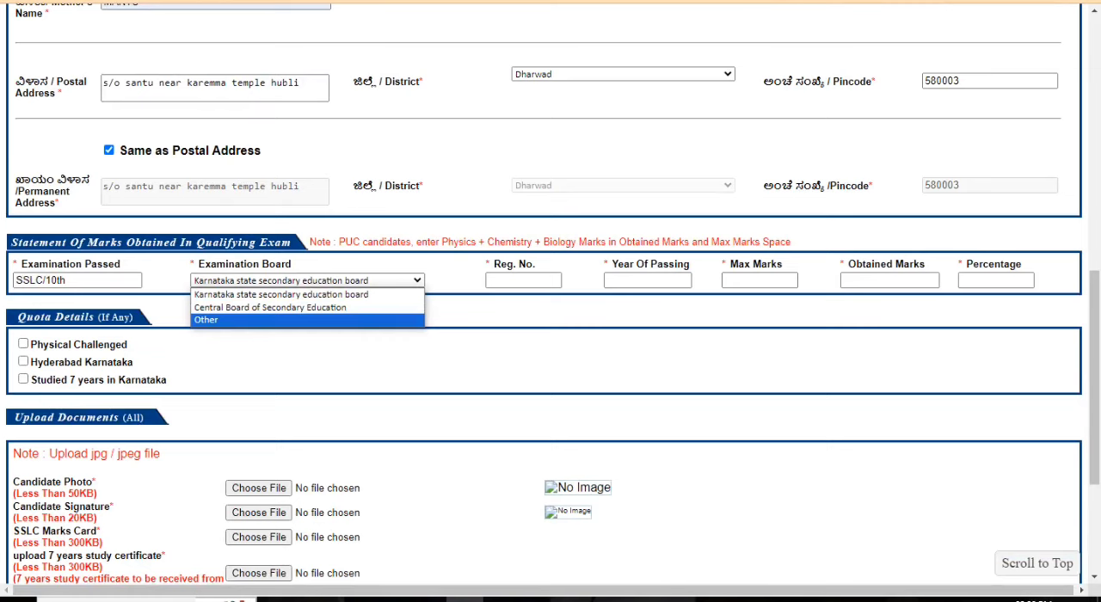
click(280, 294)
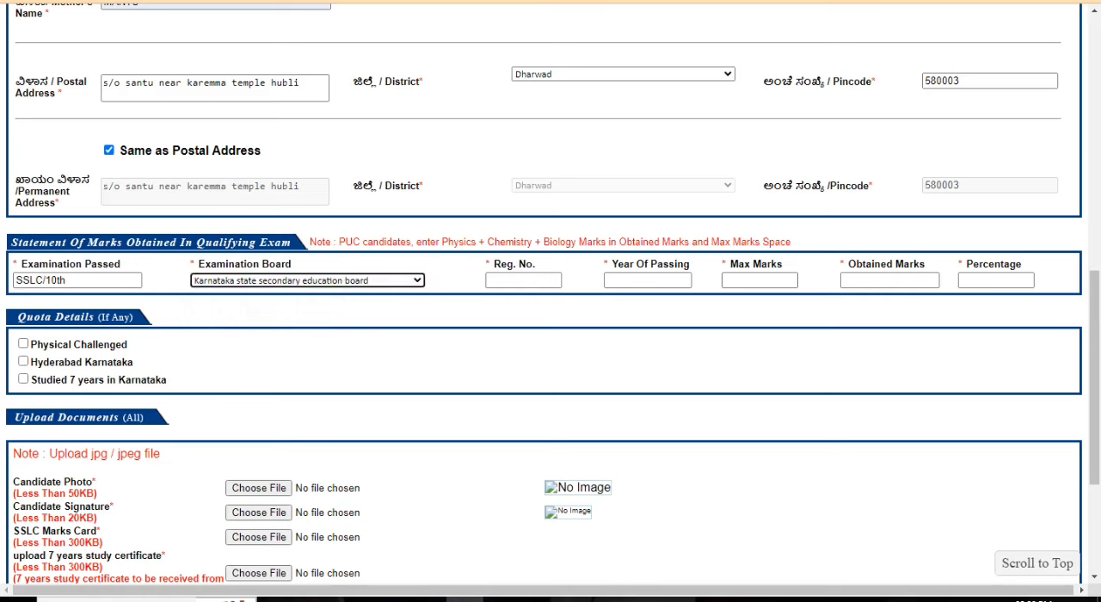
click(523, 280)
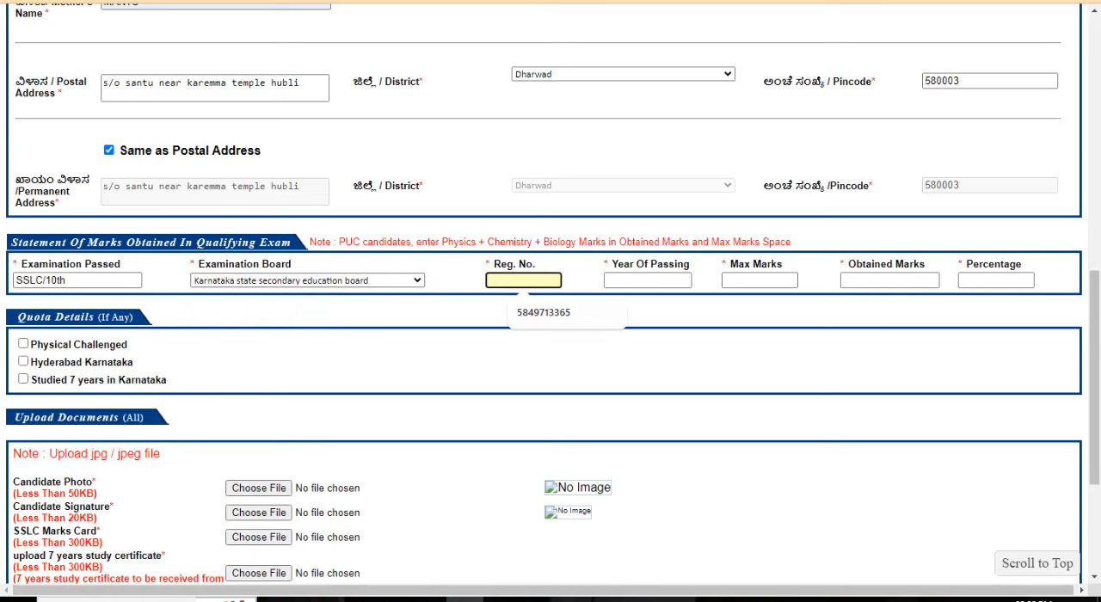
key(Down)
key(Return)
key(BackSpace)
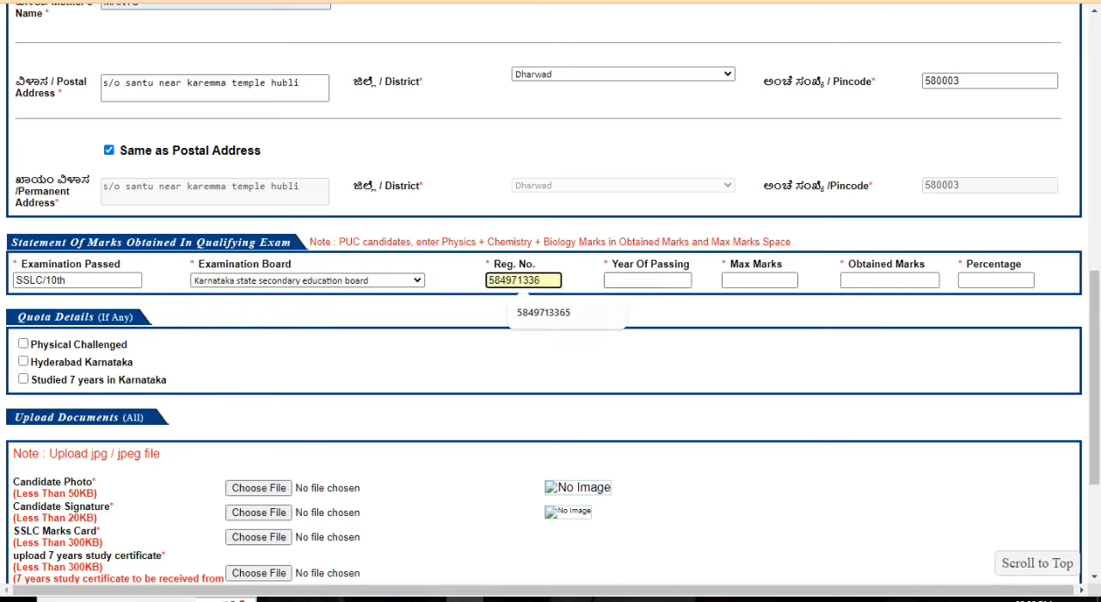
Step: Set the year of passing to 2023 and the maximum marks to 625 from the saved entries
key(Tab)
key(Down)
key(Return)
key(Tab)
key(Down)
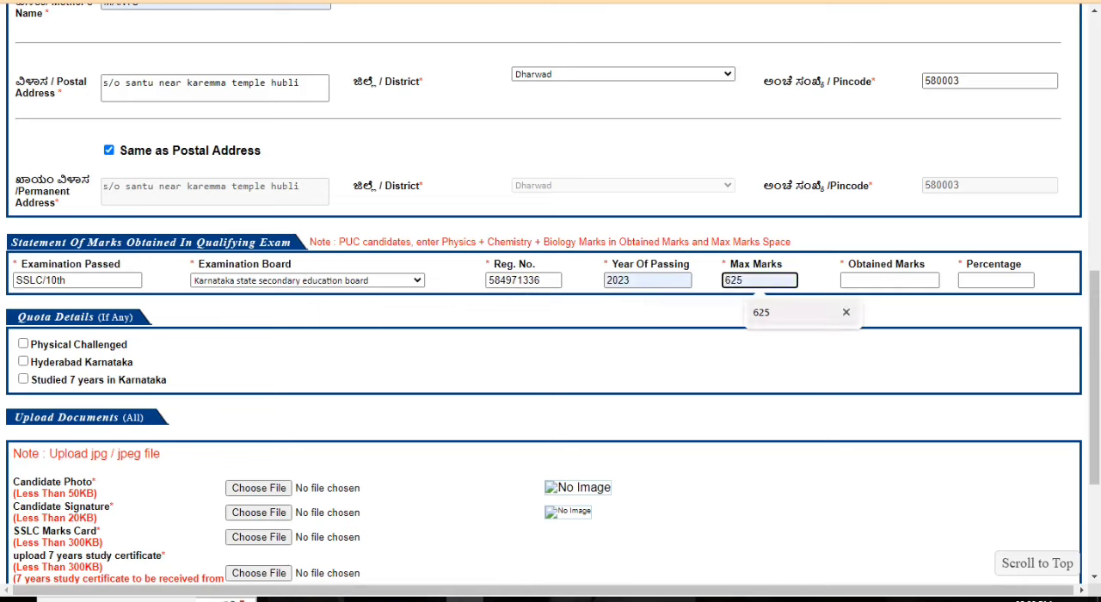
key(Return)
key(Tab)
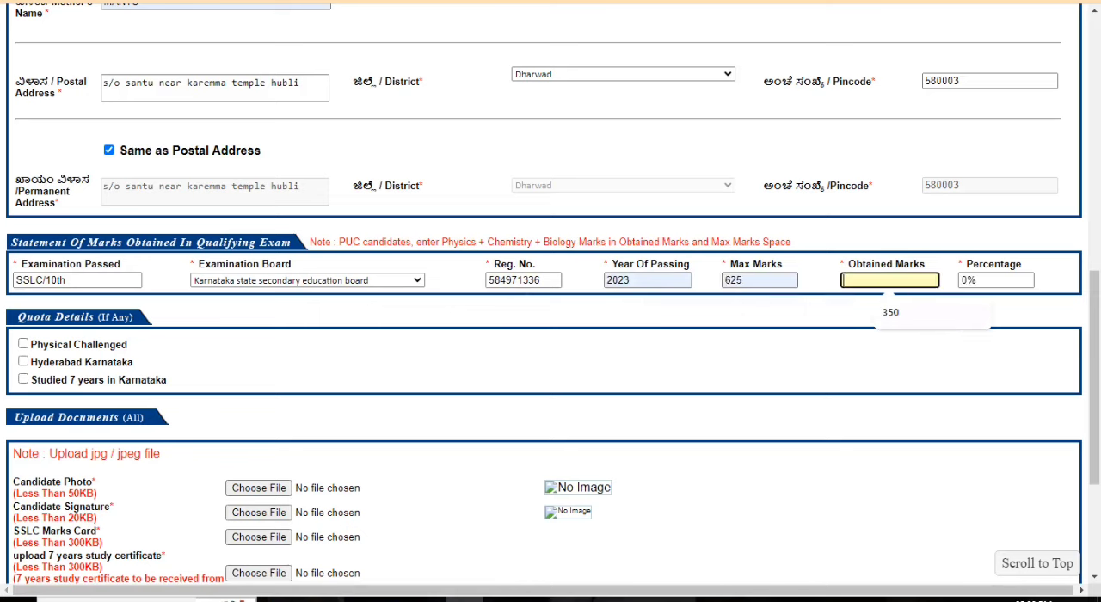
Step: Set the obtained marks to 358 and let the form calculate the percentage
key(Down)
key(Return)
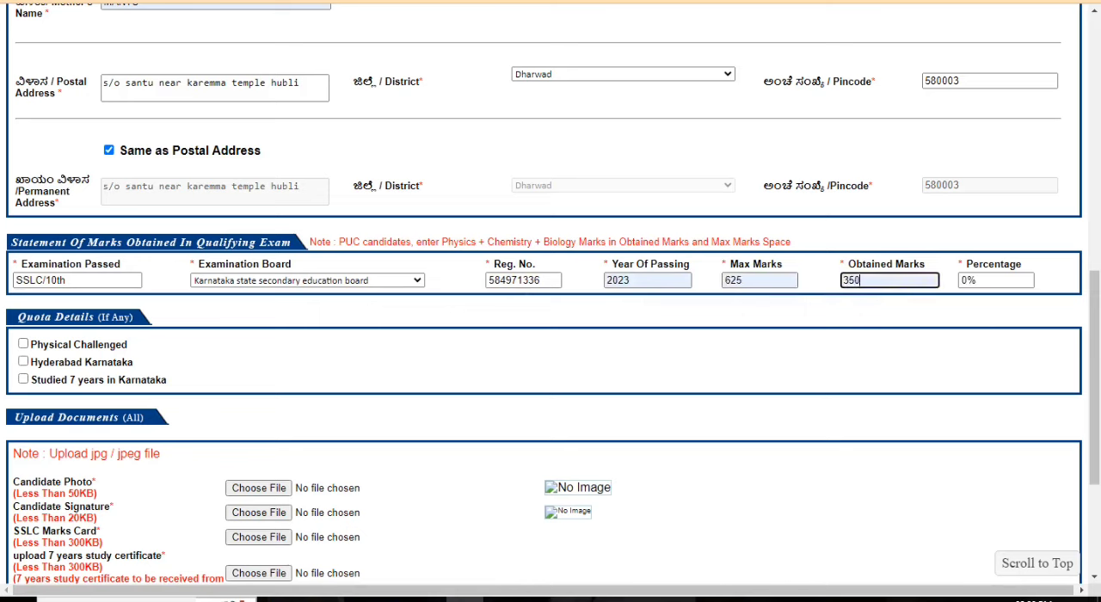
key(BackSpace)
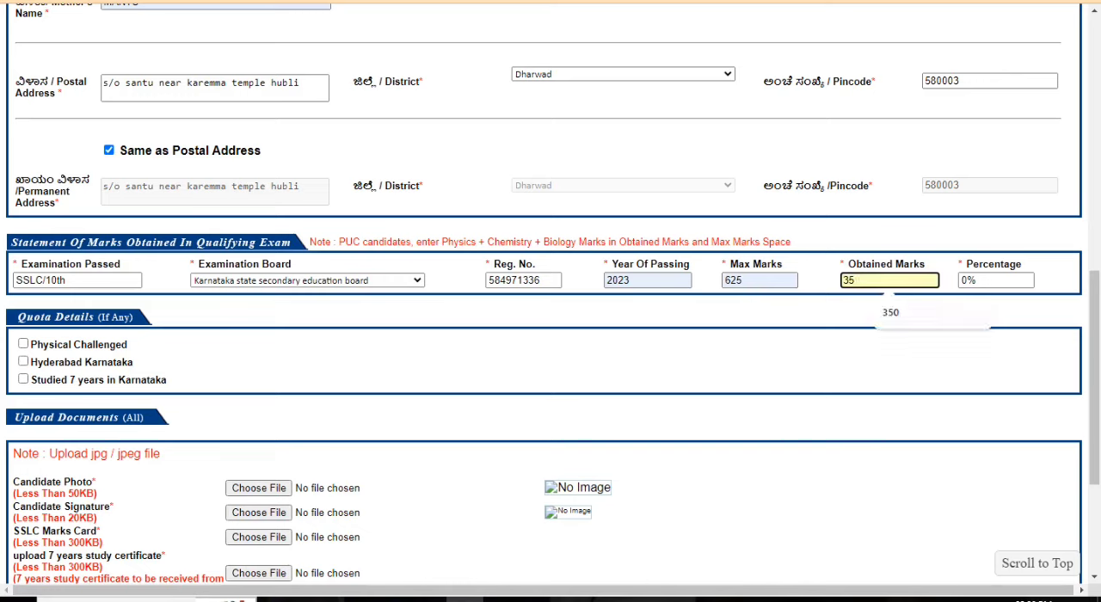
text(8)
click(978, 281)
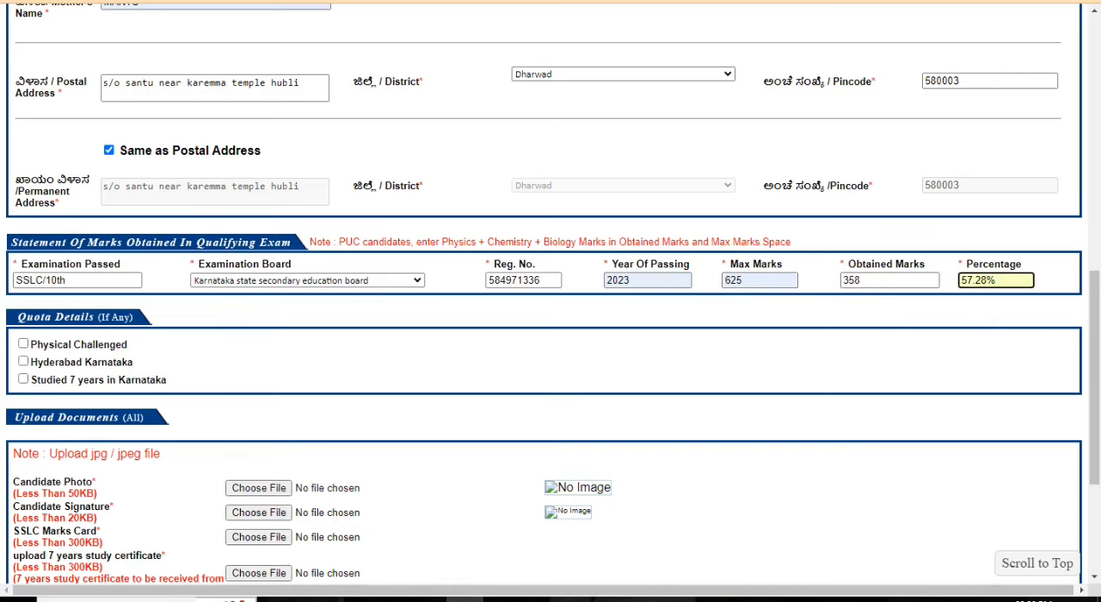
Step: Select Studied 7 years in Karnataka as the only quota detail, leaving Hyderabad Karnataka unselected
scroll(978, 281, down, 5)
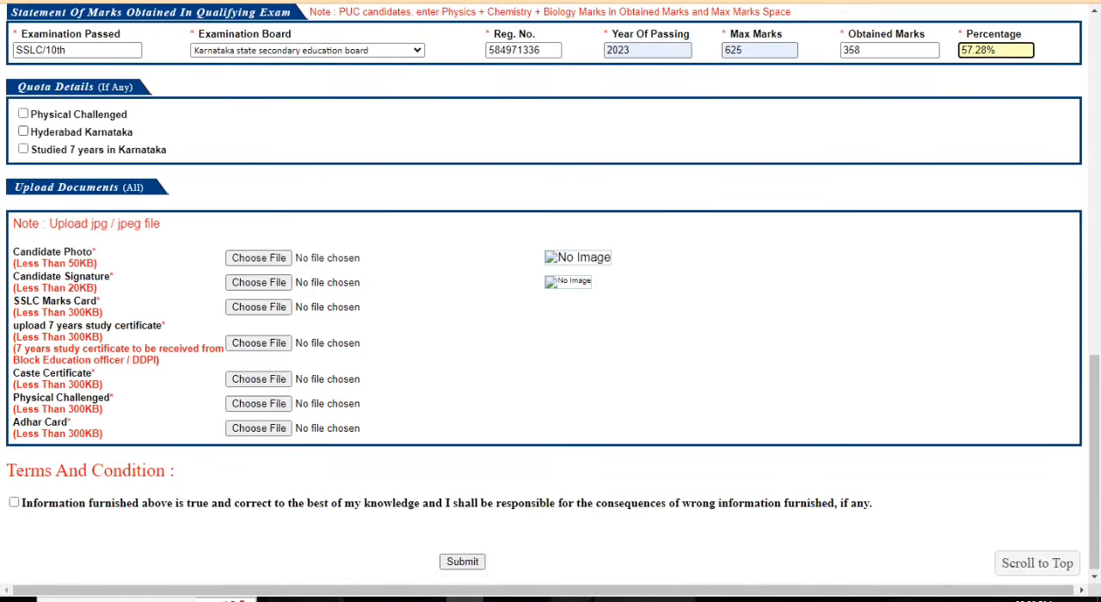
click(23, 132)
click(23, 132)
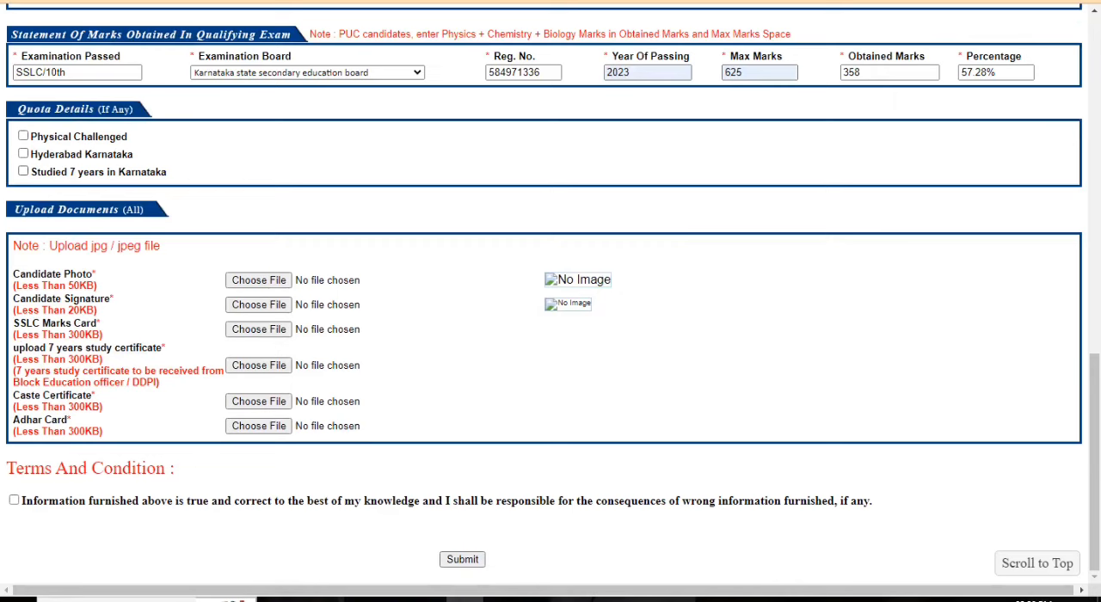
click(24, 171)
click(23, 171)
click(23, 171)
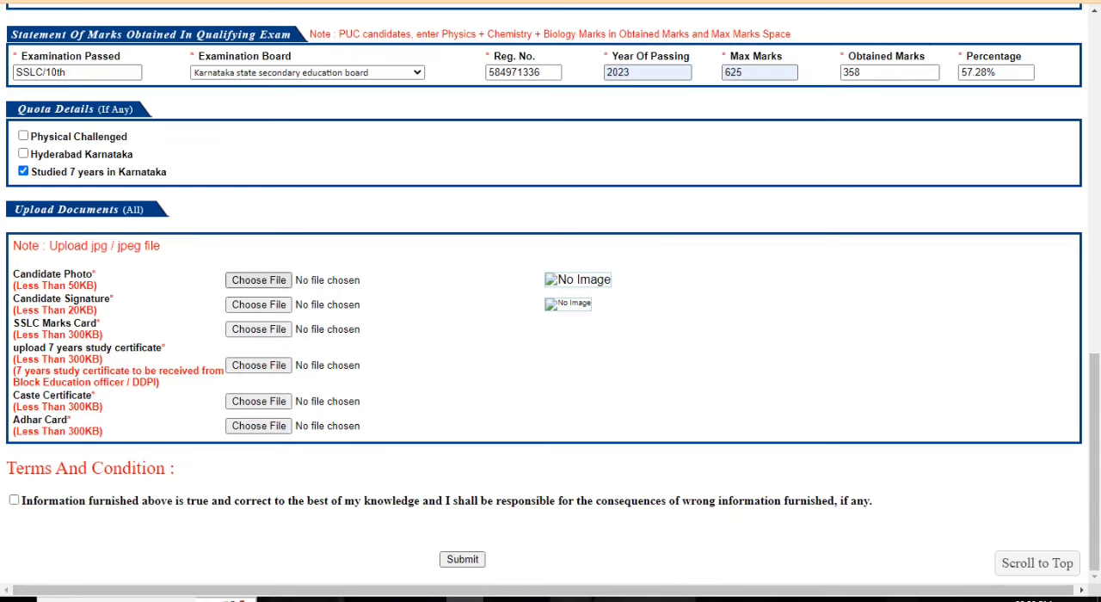
Step: Attach the image "WhatsApp Image 2024-02-27 at 5.50.25 PM" as both the candidate photo and the candidate signature
click(258, 280)
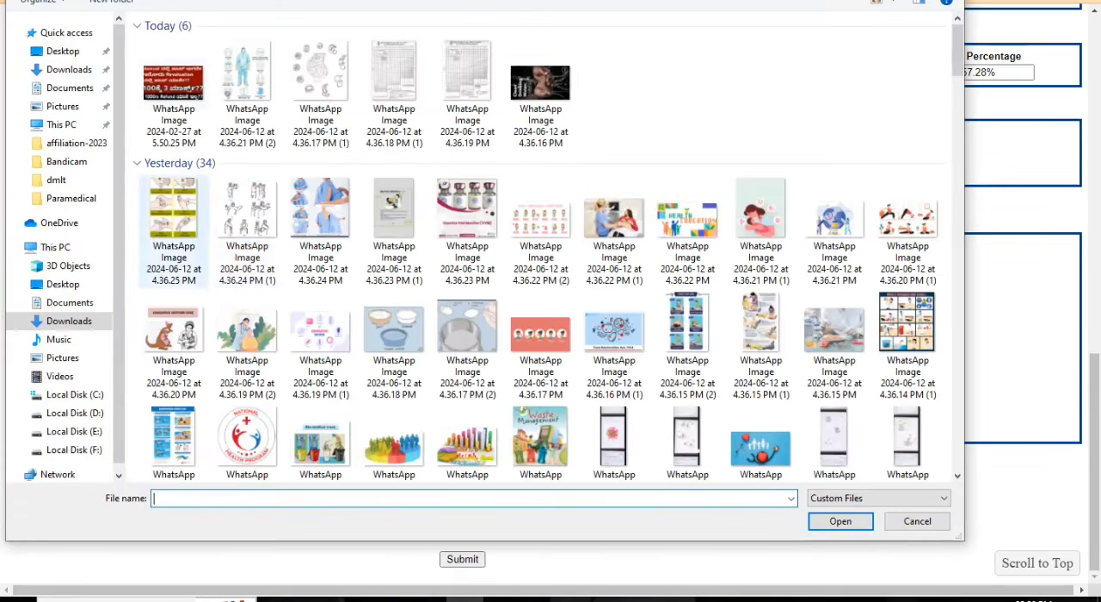
click(173, 95)
click(840, 521)
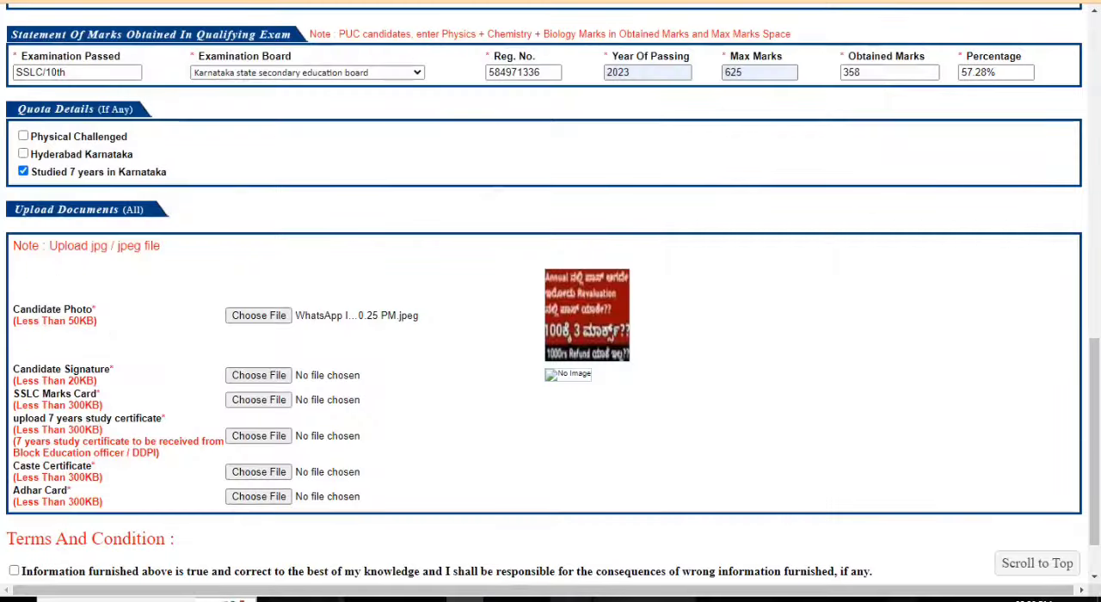
click(258, 375)
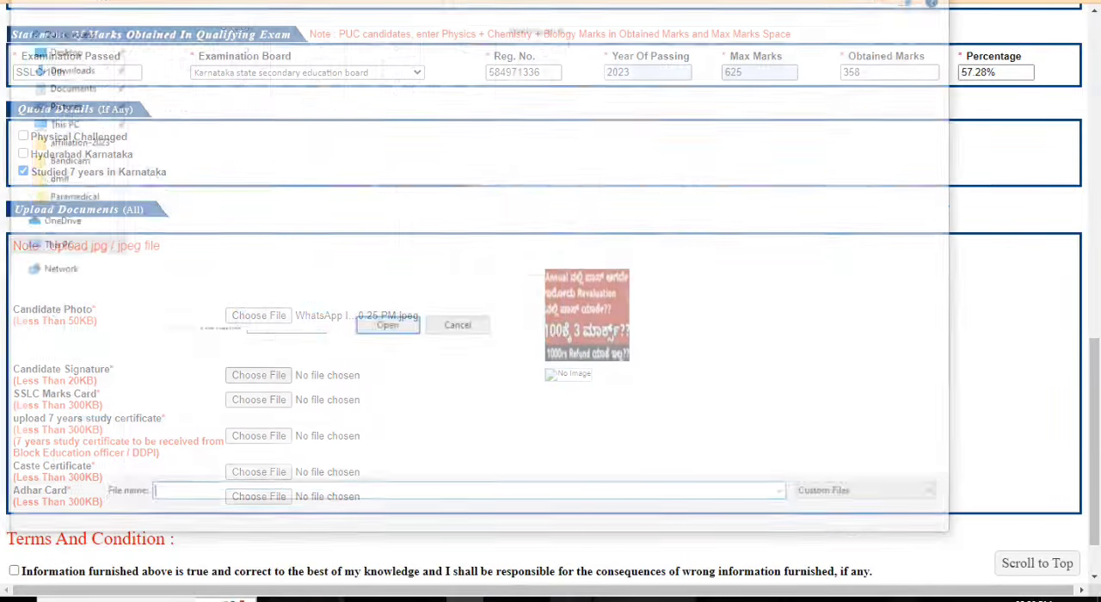
click(174, 94)
click(840, 521)
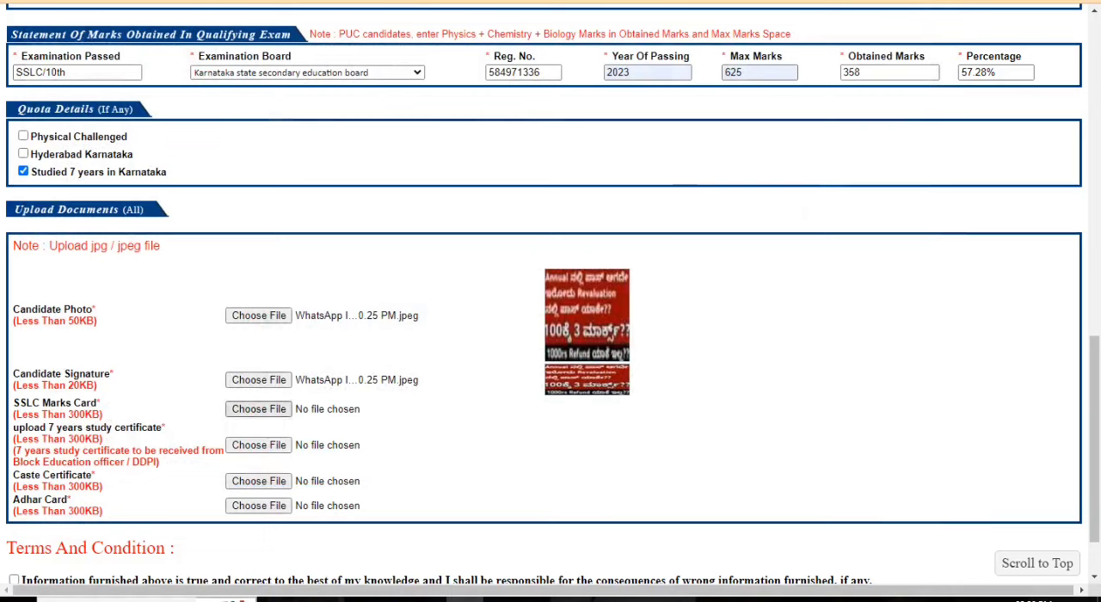
Step: Attach "WhatsApp Image 2024-02-27 at 5.50.25 PM" as the SSLC marks card and jy1.pdf as the 7 years study certificate
click(258, 409)
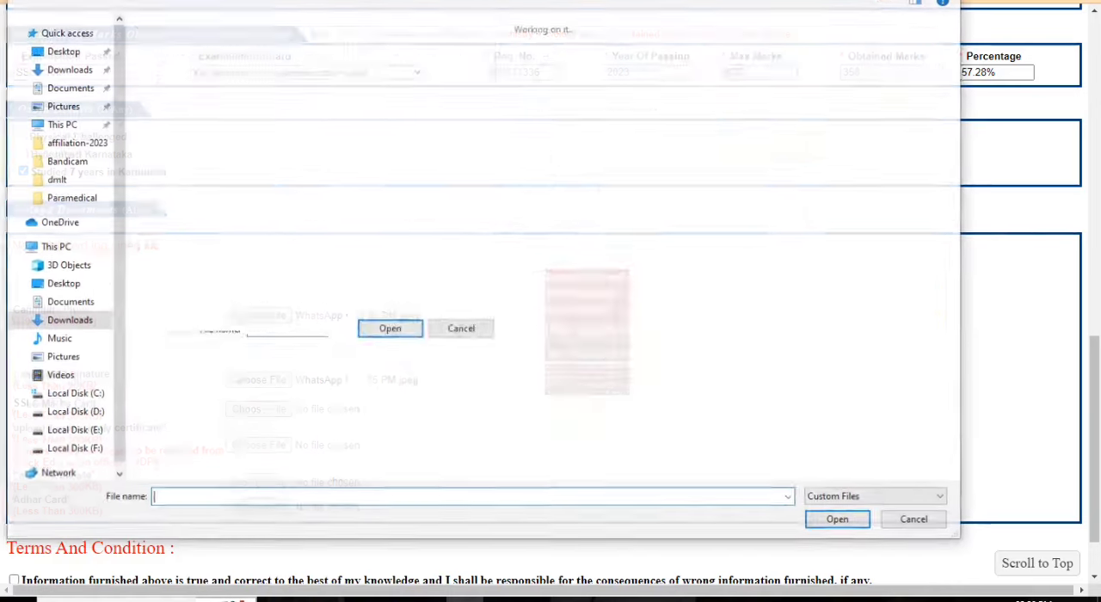
click(173, 94)
double_click(173, 94)
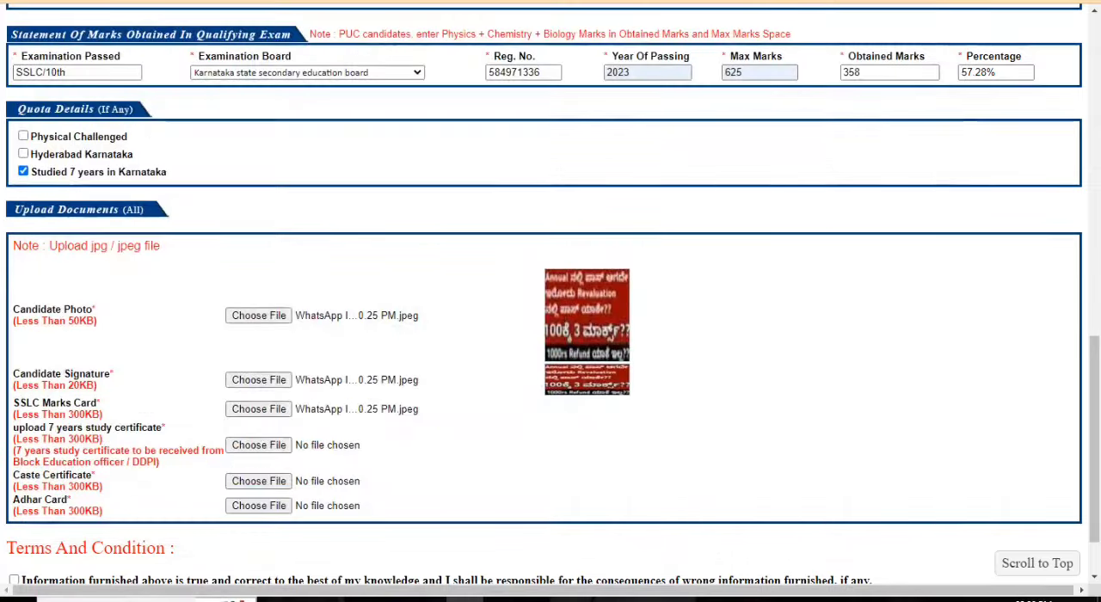
click(258, 445)
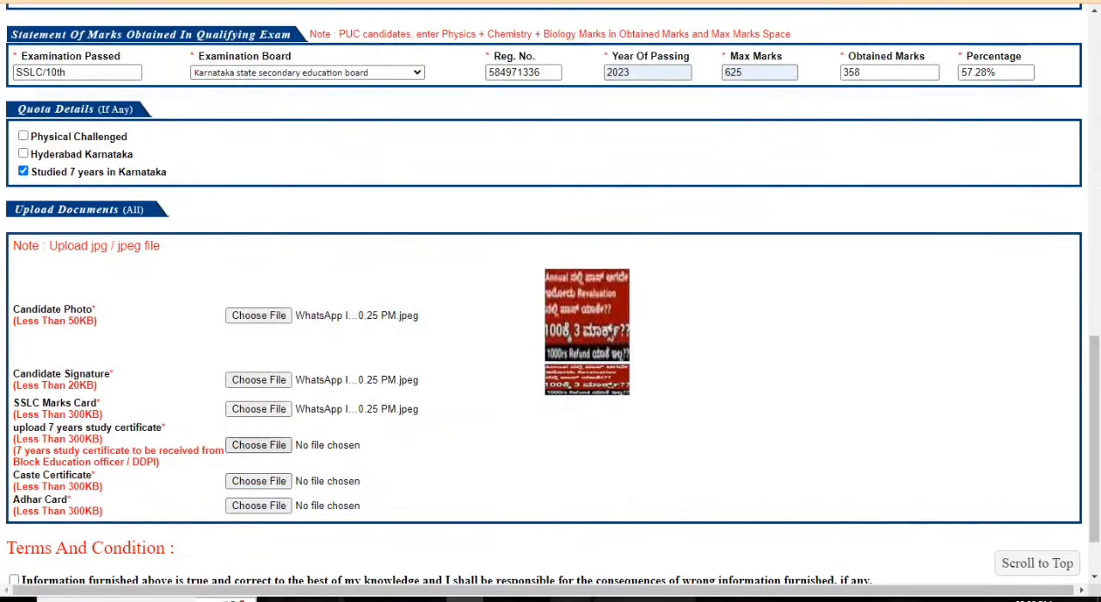
click(614, 78)
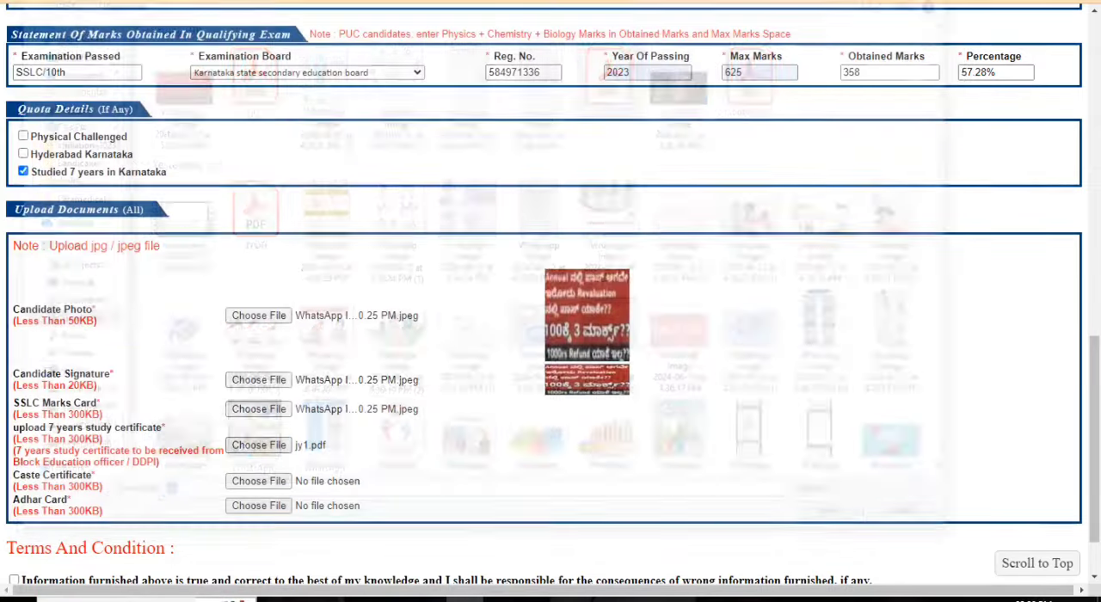
click(840, 521)
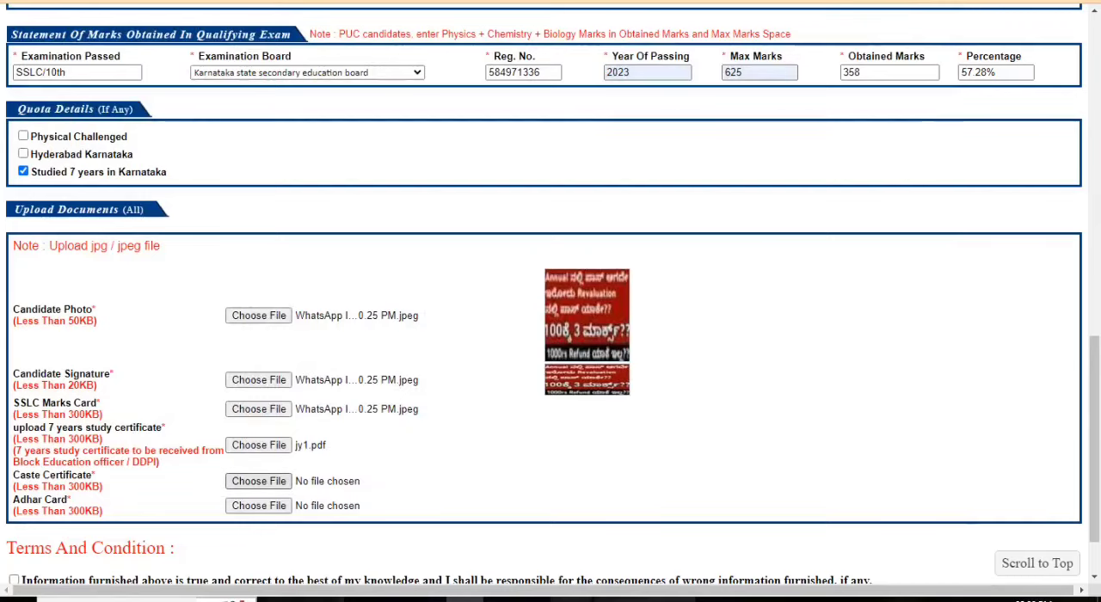
Step: Attach "WhatsApp Image 2024-02-27 at 5.50.25 PM" as the caste certificate
click(258, 481)
click(174, 86)
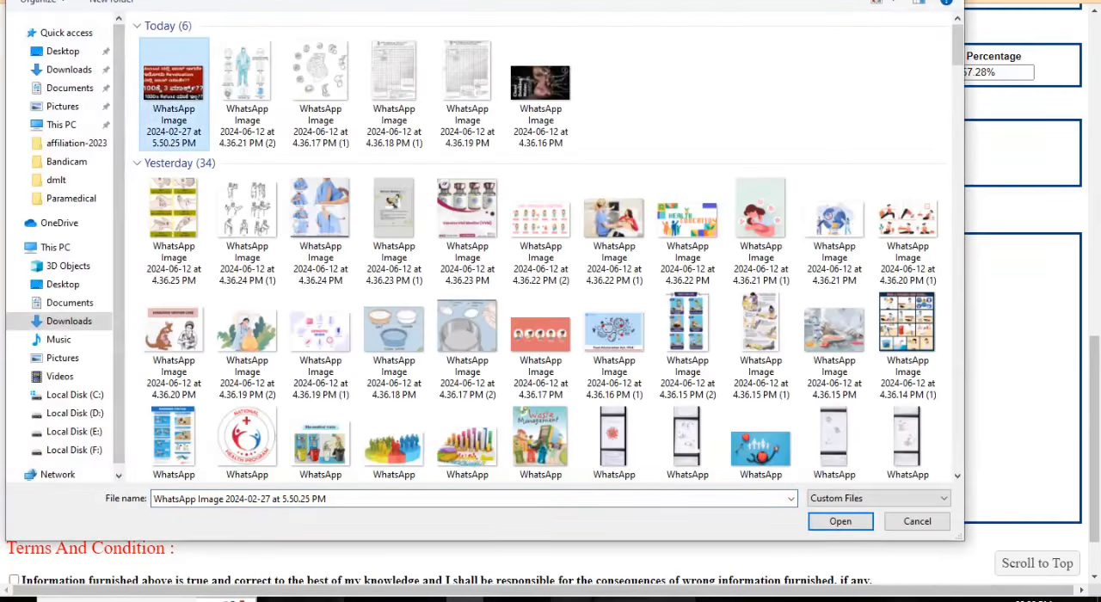
click(840, 521)
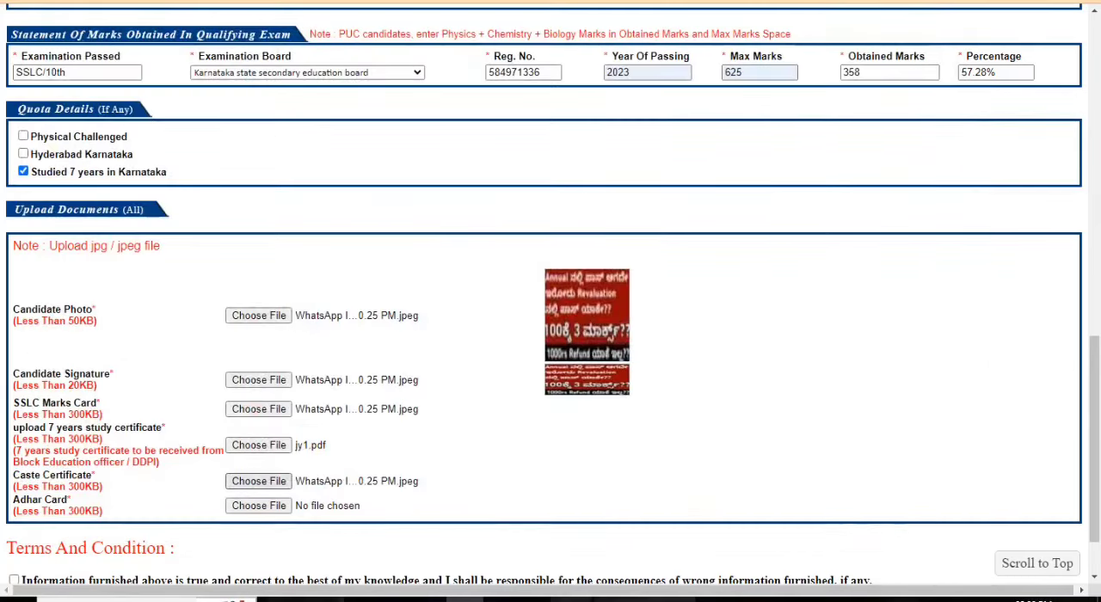
Step: Attach the image "WhatsApp Image 2024-02-27 at 5.50.25 PM" as the Adhar card
click(258, 505)
click(173, 82)
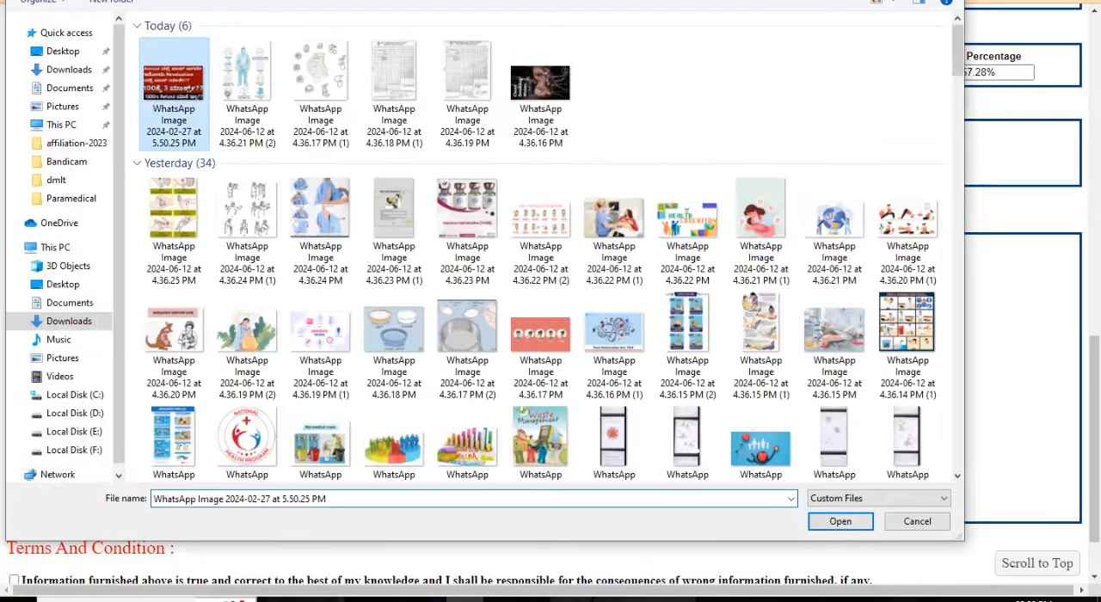
click(840, 521)
Step: Accept the declaration that the information furnished is true and correct, and submit the application form
scroll(551, 296, down, 1)
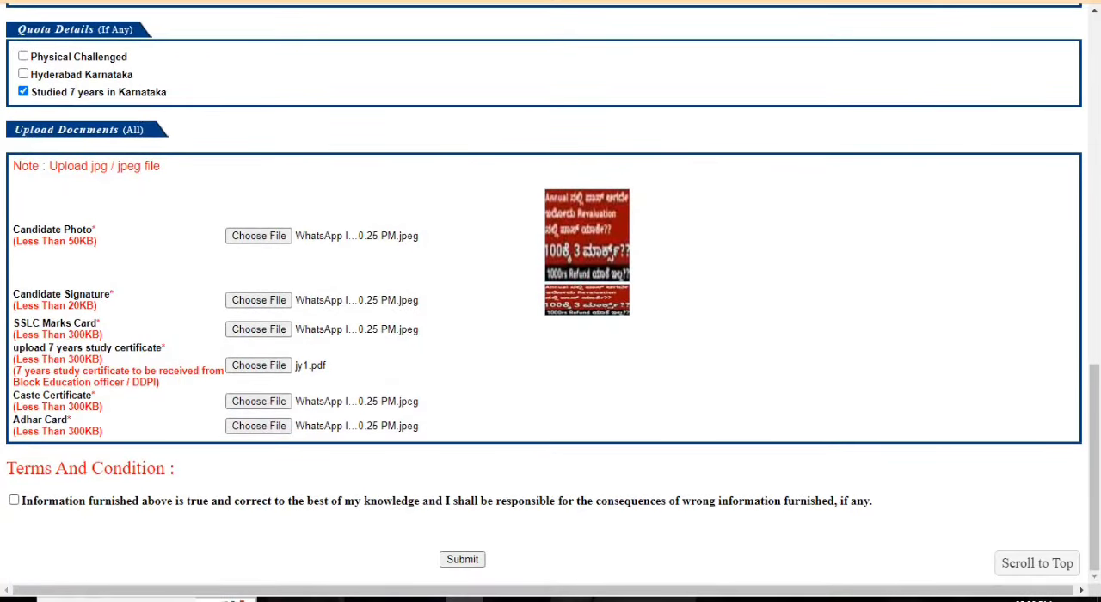
drag(43, 500, 872, 500)
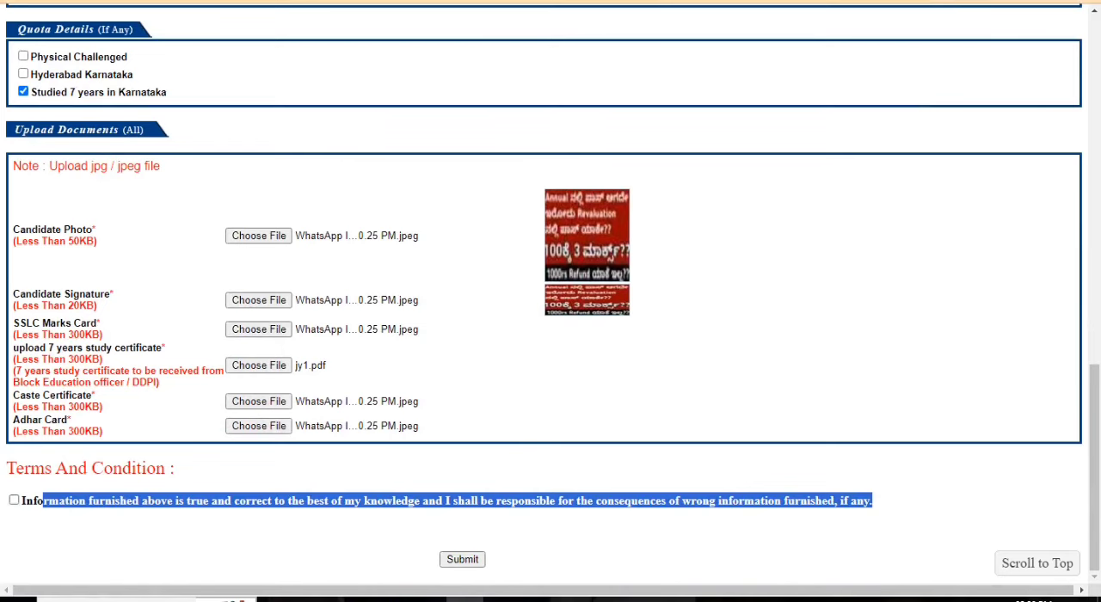
click(14, 500)
click(461, 559)
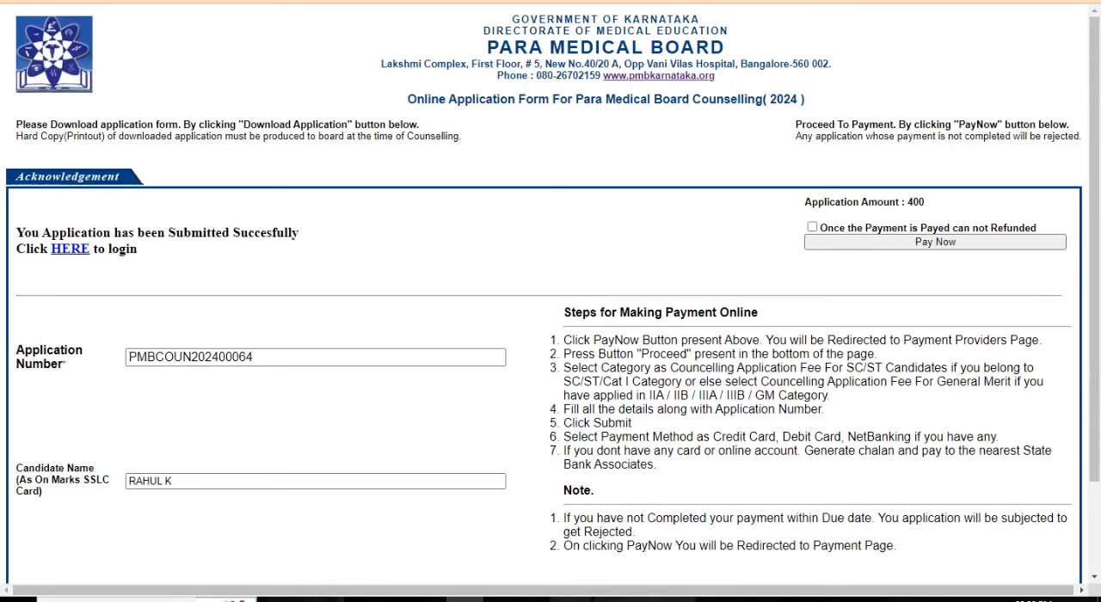
Step: Review the application number and application amount, accept the non-refundable payment condition, and proceed to online payment
drag(255, 357, 126, 356)
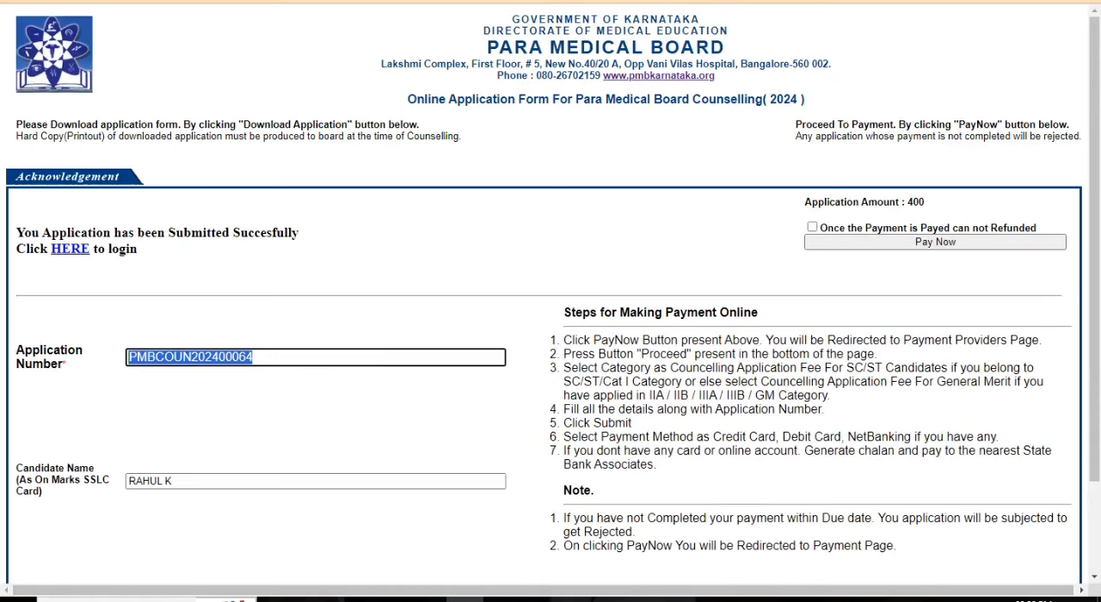
click(254, 357)
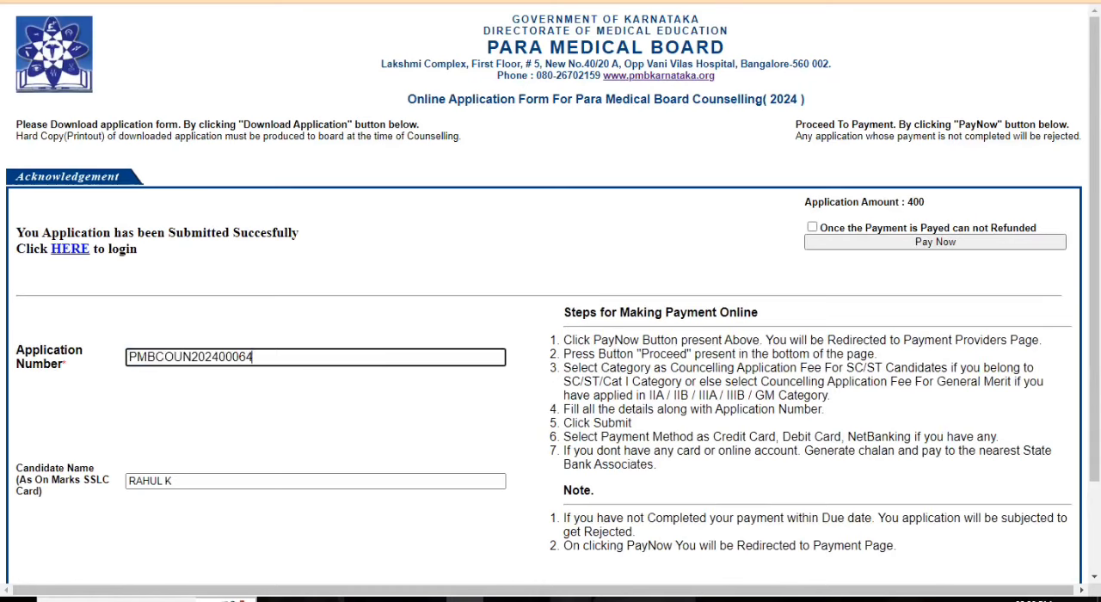
drag(926, 202, 804, 202)
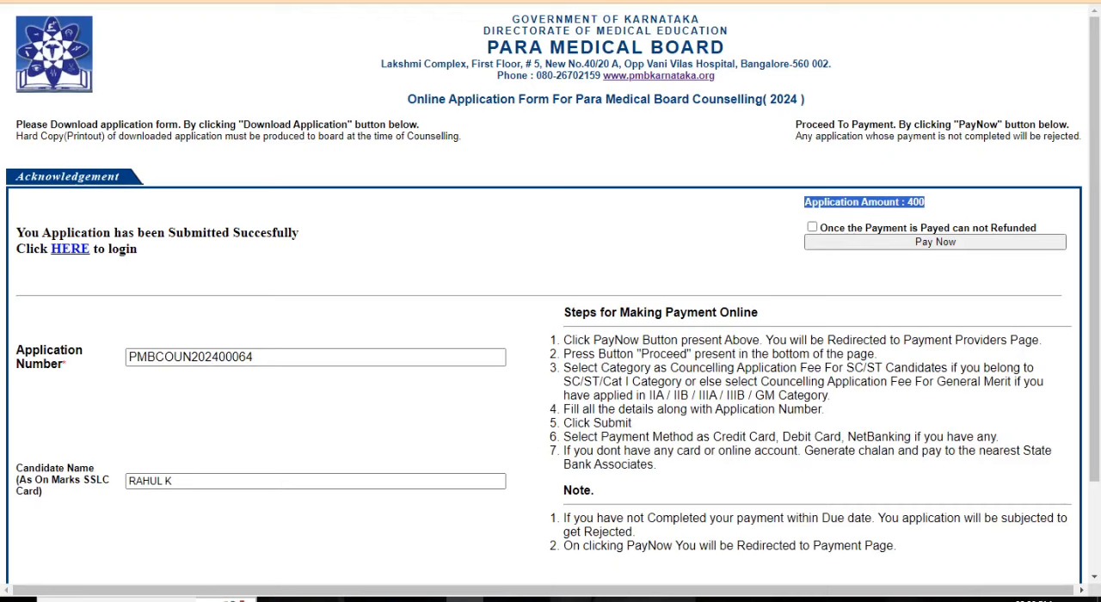
click(804, 202)
drag(804, 203, 926, 202)
click(812, 227)
click(934, 241)
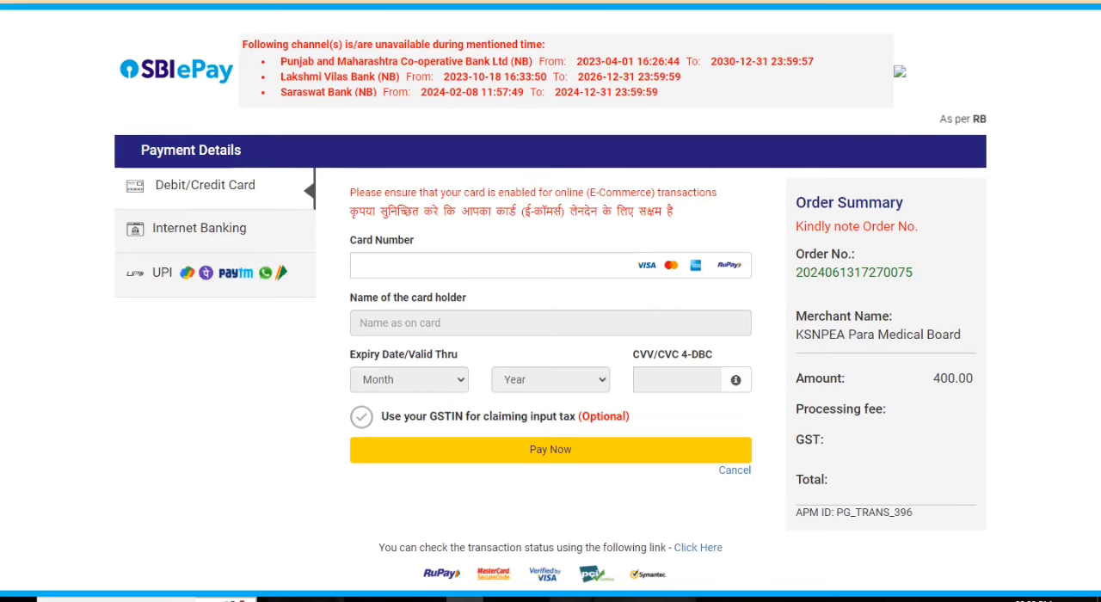
Step: Choose UPI with the UPI QR option for paying the application fee and continue with the payment
click(206, 273)
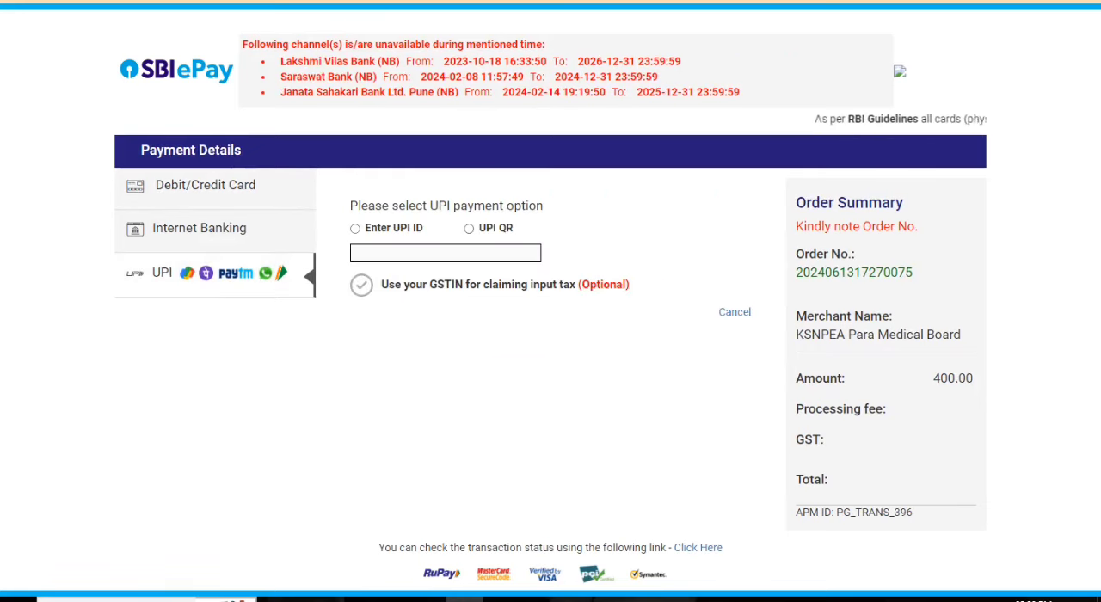
click(469, 228)
click(550, 317)
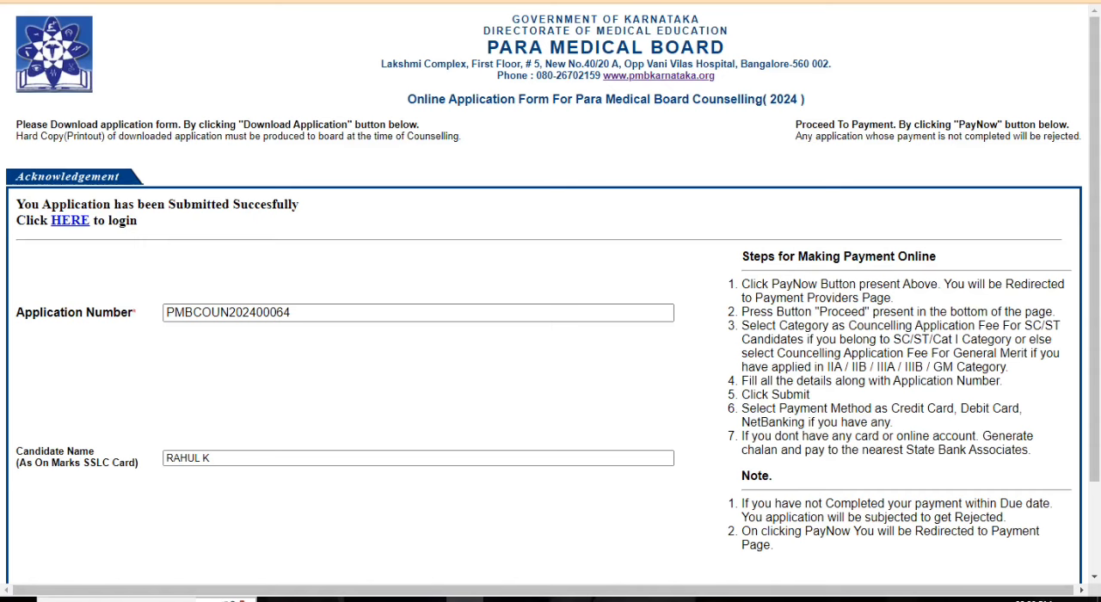
Step: Open the counselling application login page and fill in the application number copied from the acknowledgement
drag(291, 313, 165, 313)
key(ctrl+c)
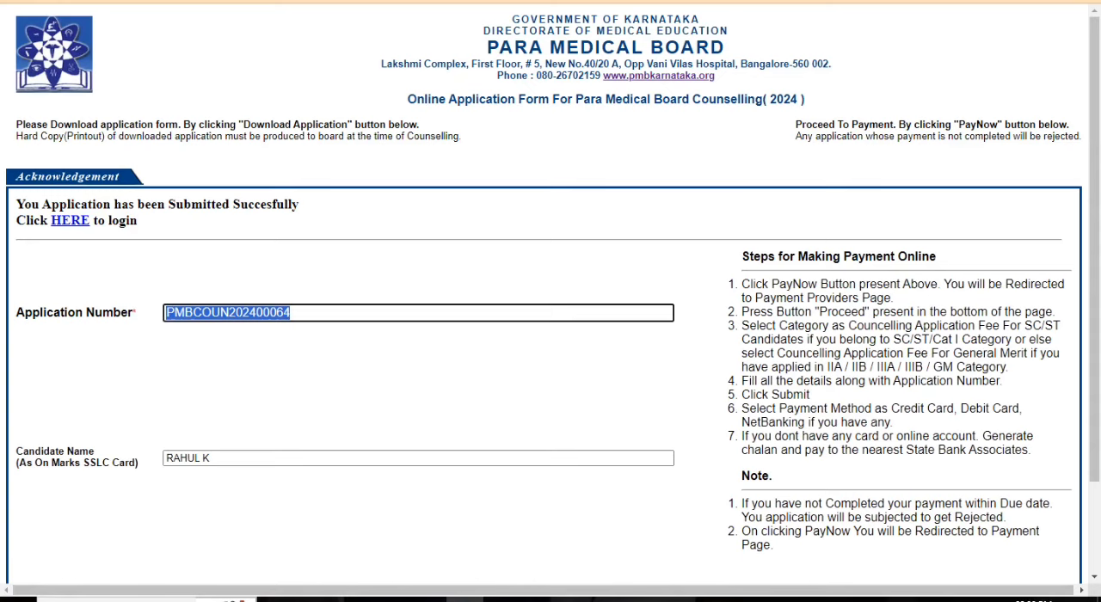
click(70, 220)
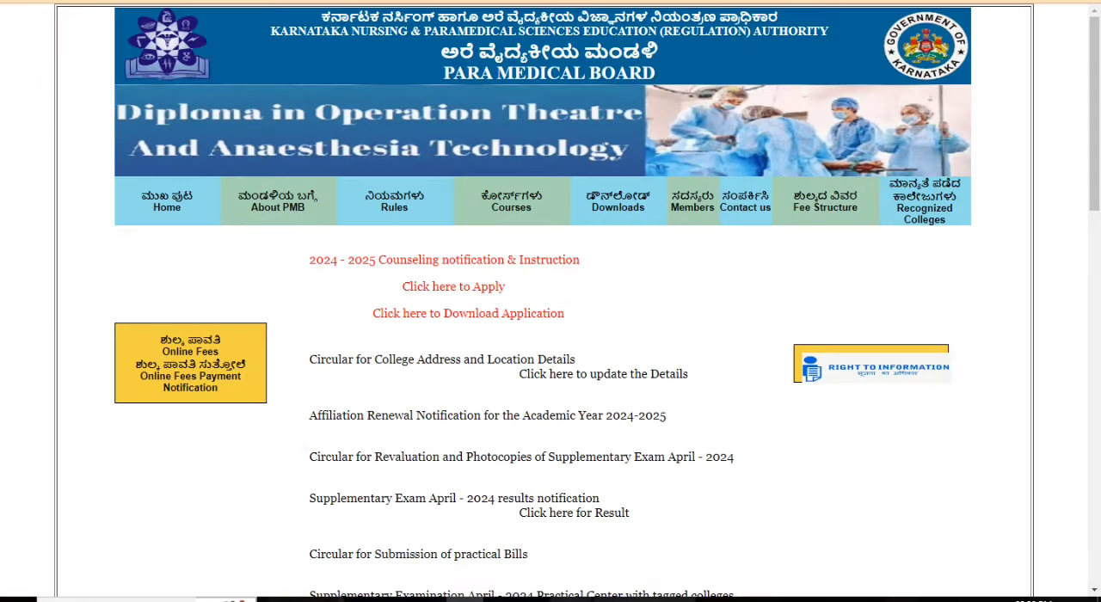
click(453, 286)
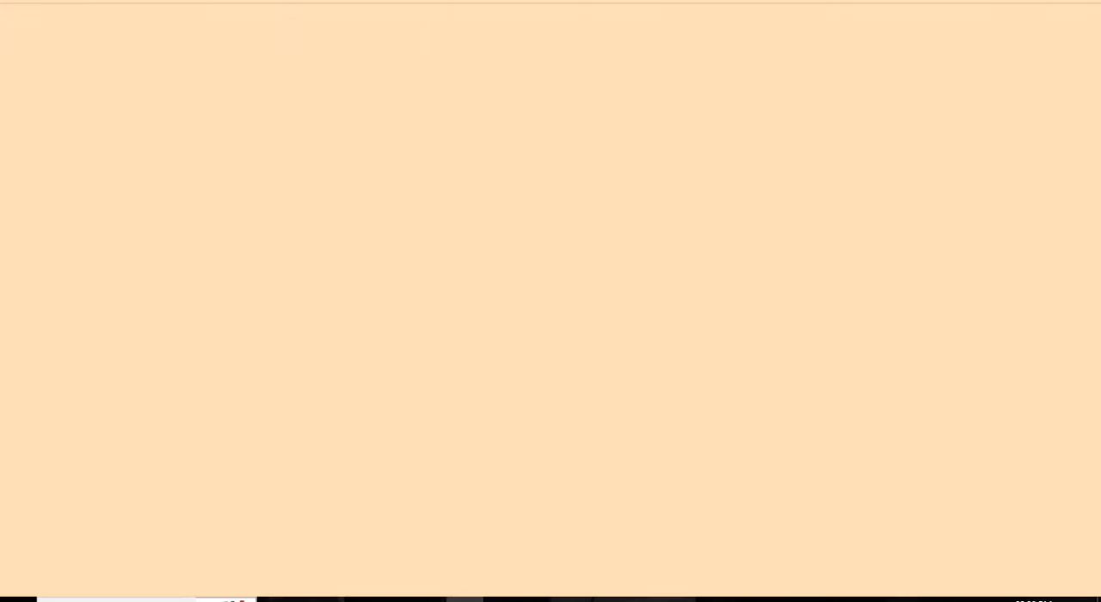
click(481, 208)
key(ctrl+v)
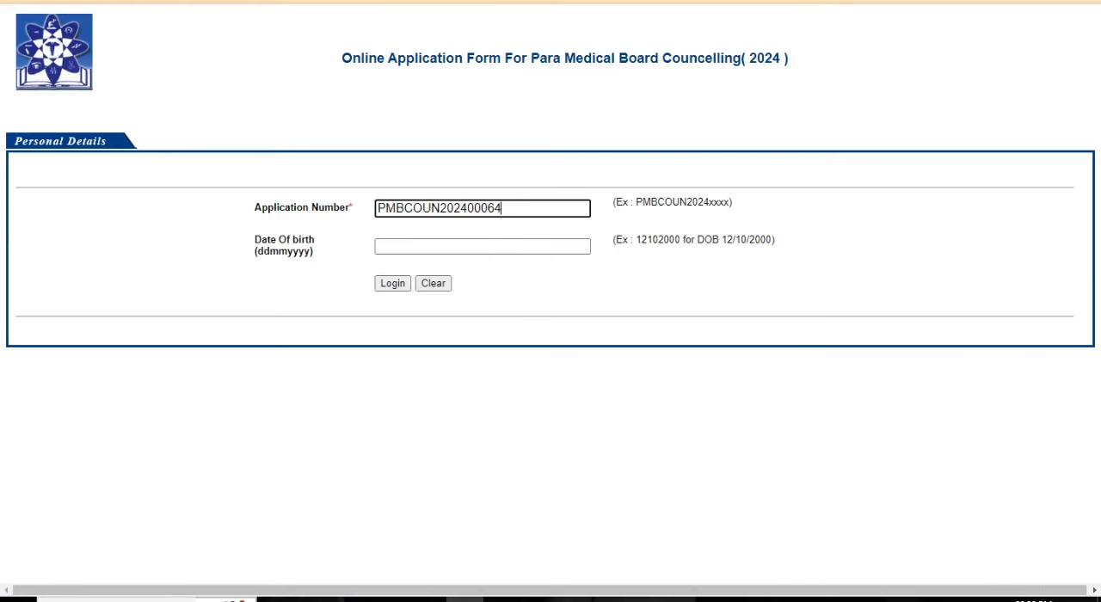
click(482, 246)
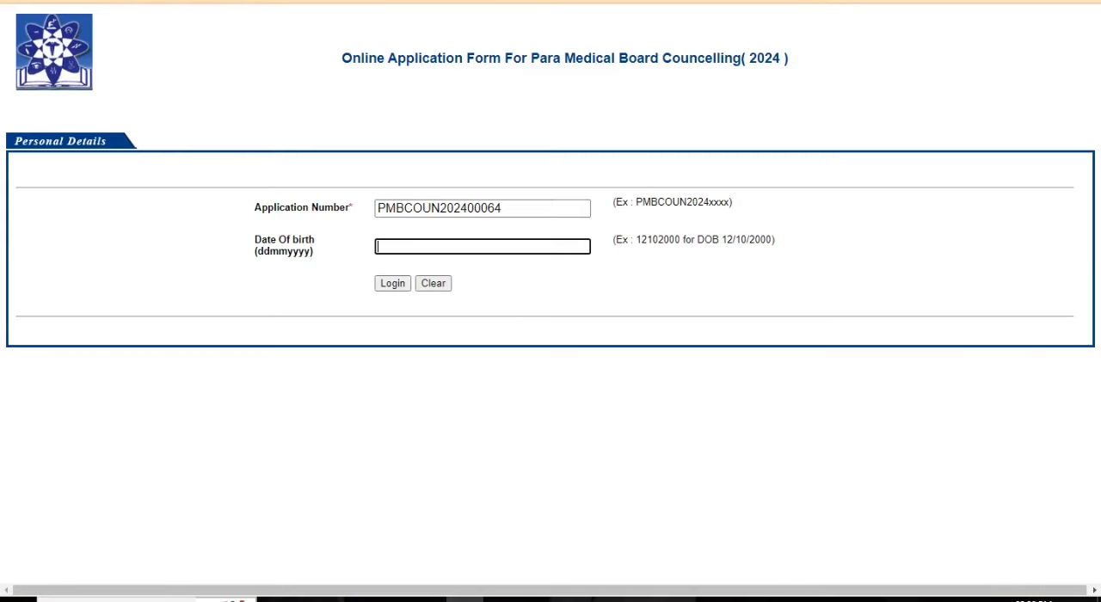